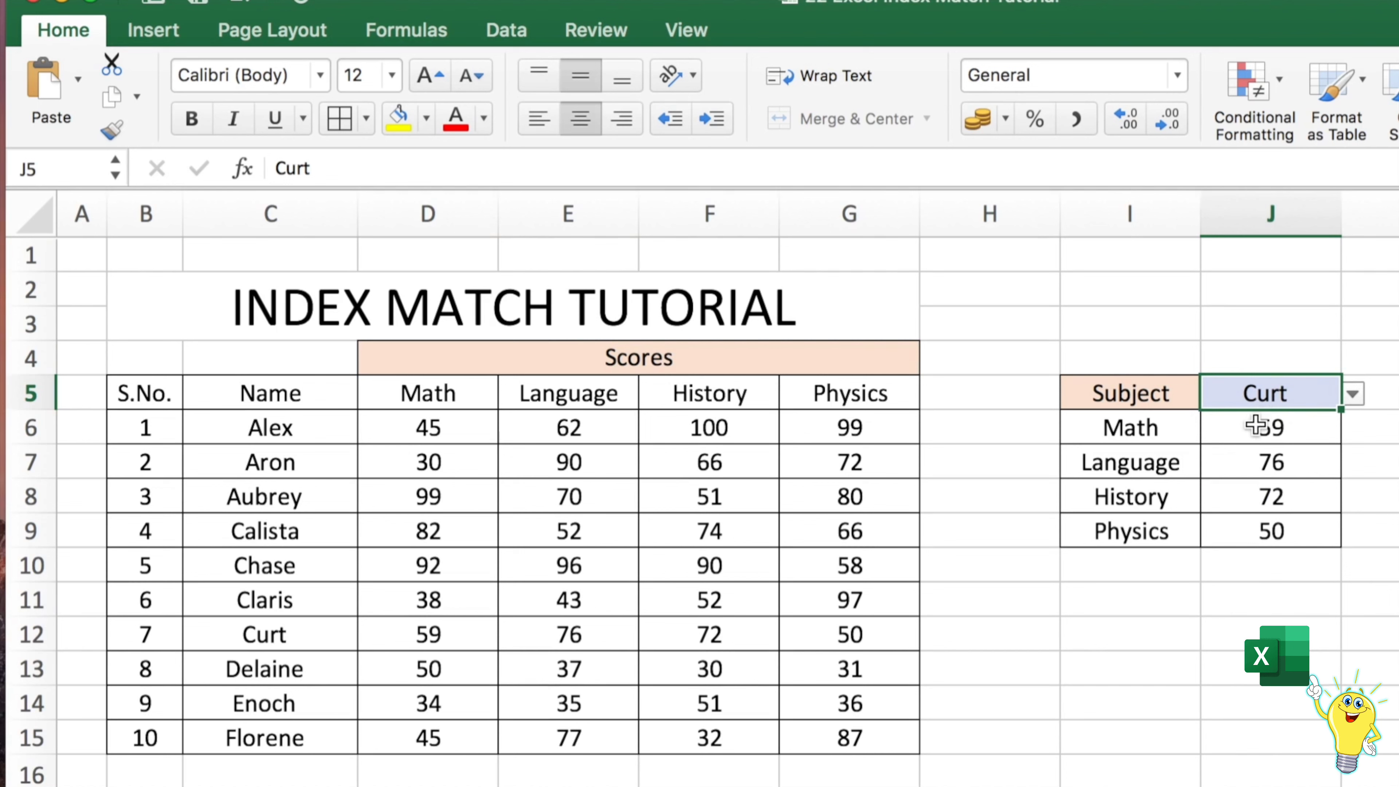
# Add list data validation to cell J5 with source =$C$6:$C$15 so it offers the student names
pyautogui.click(1236, 435)
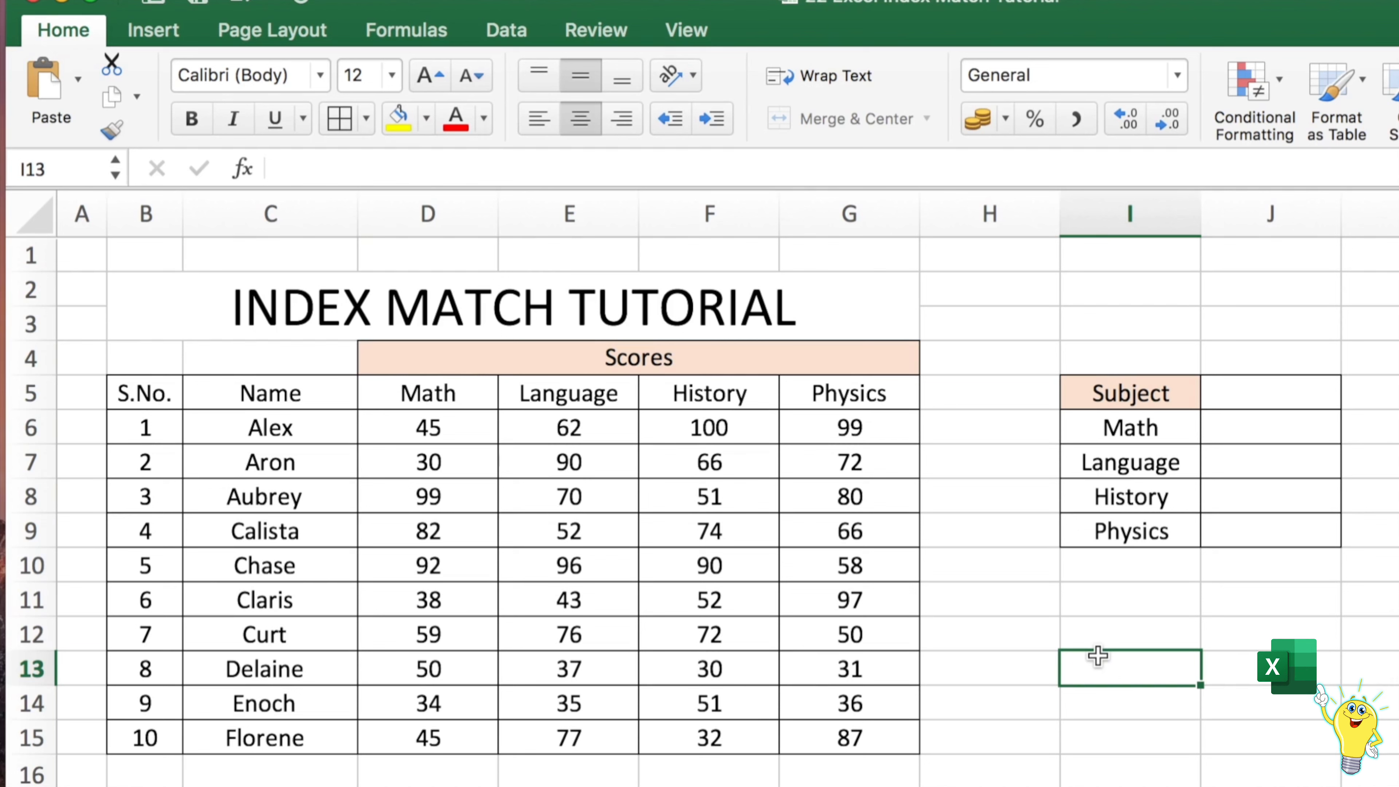
pyautogui.click(1272, 389)
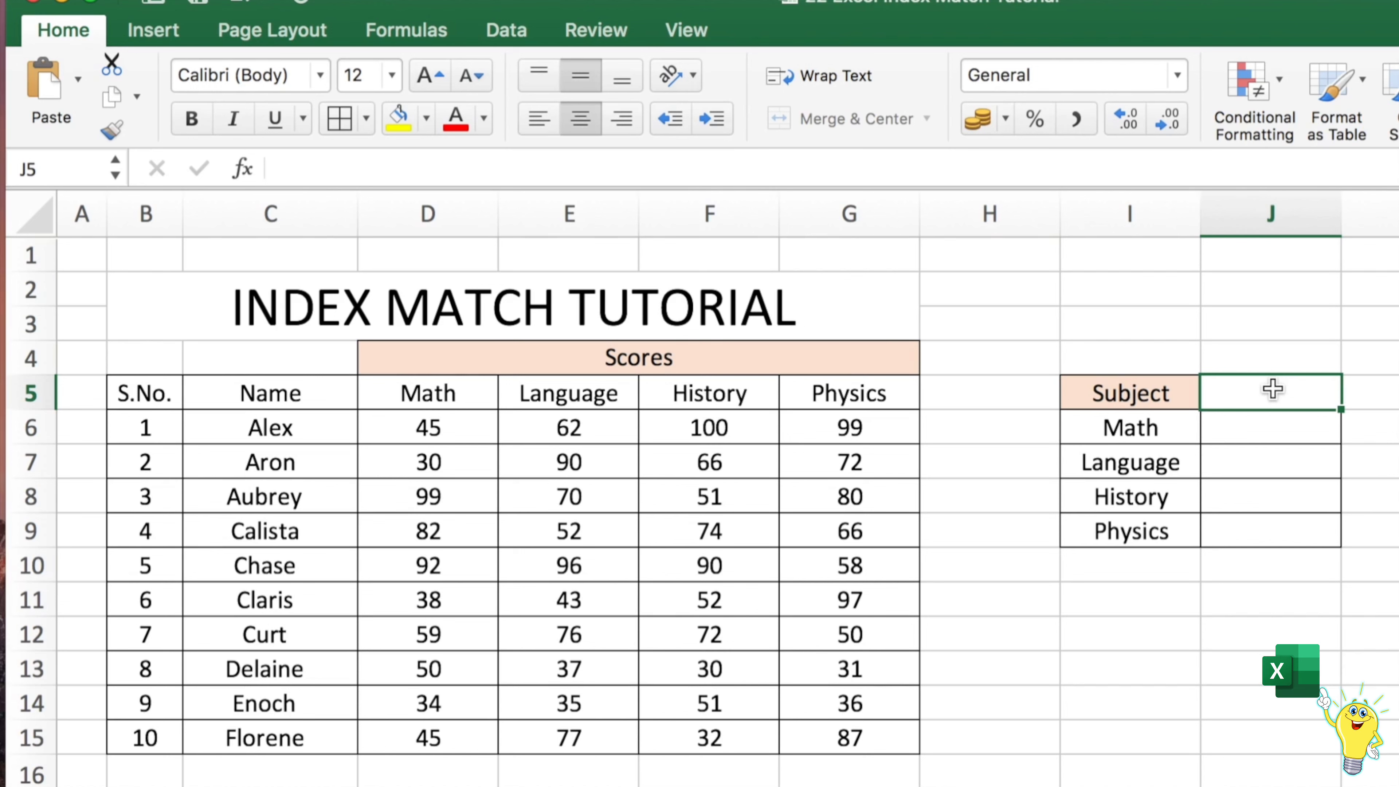
pyautogui.click(505, 39)
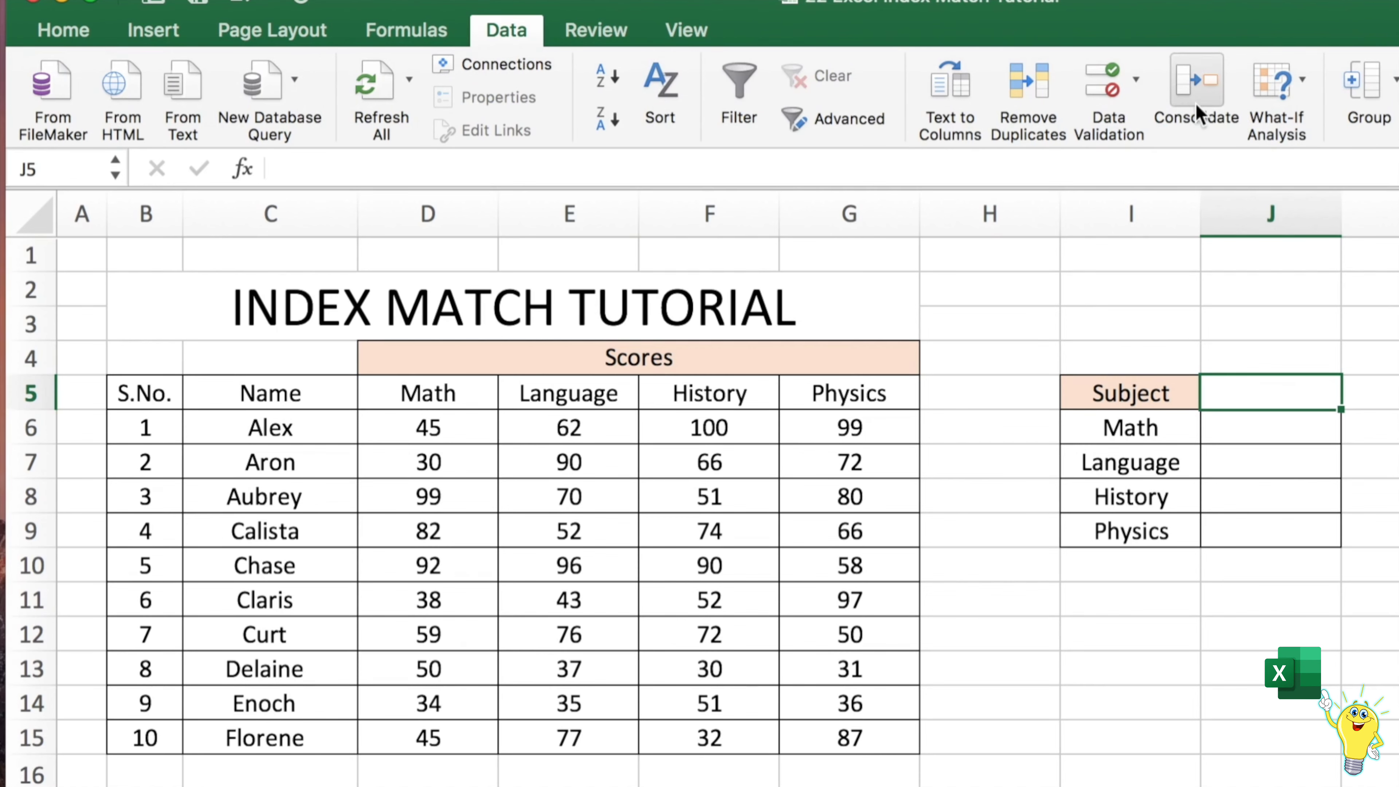
pyautogui.click(1138, 86)
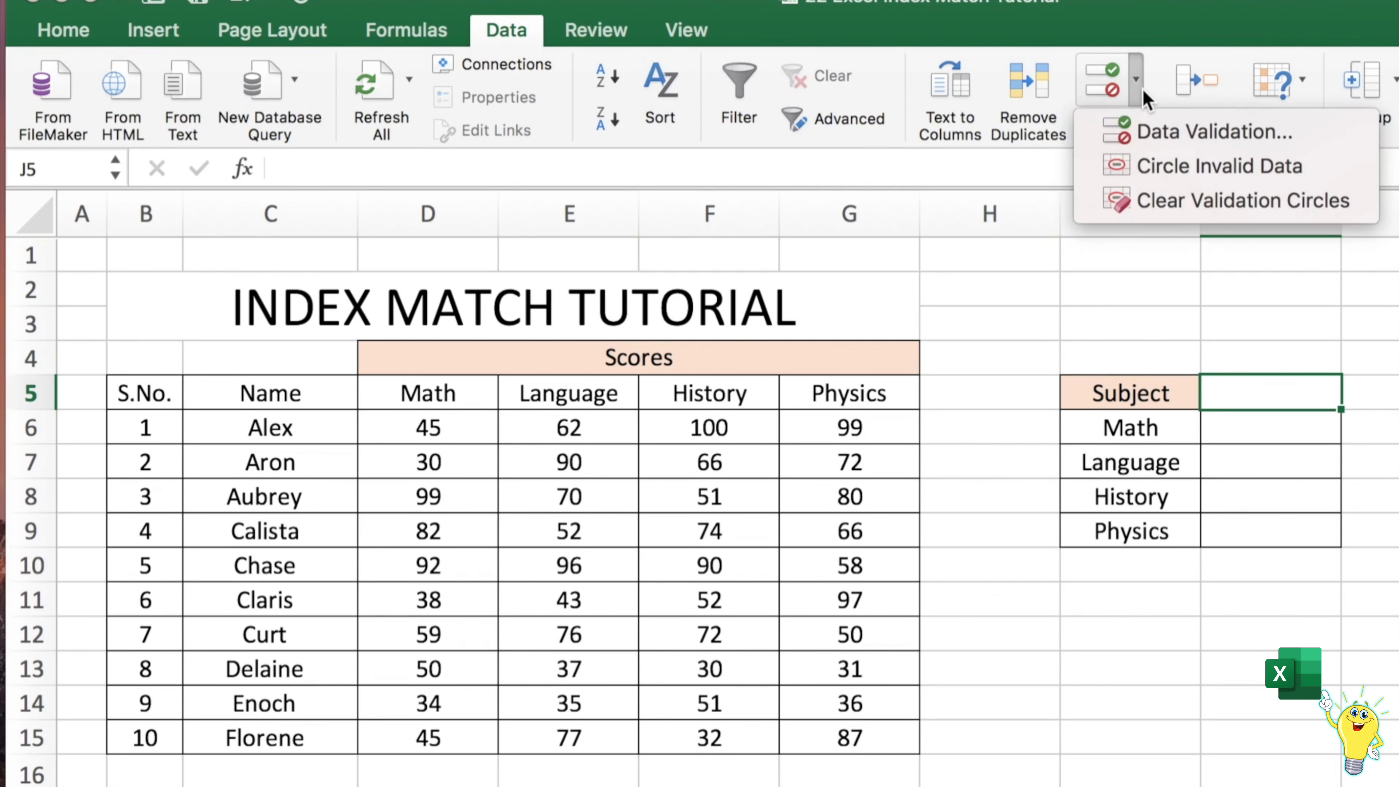
pyautogui.click(1164, 137)
pyautogui.click(921, 294)
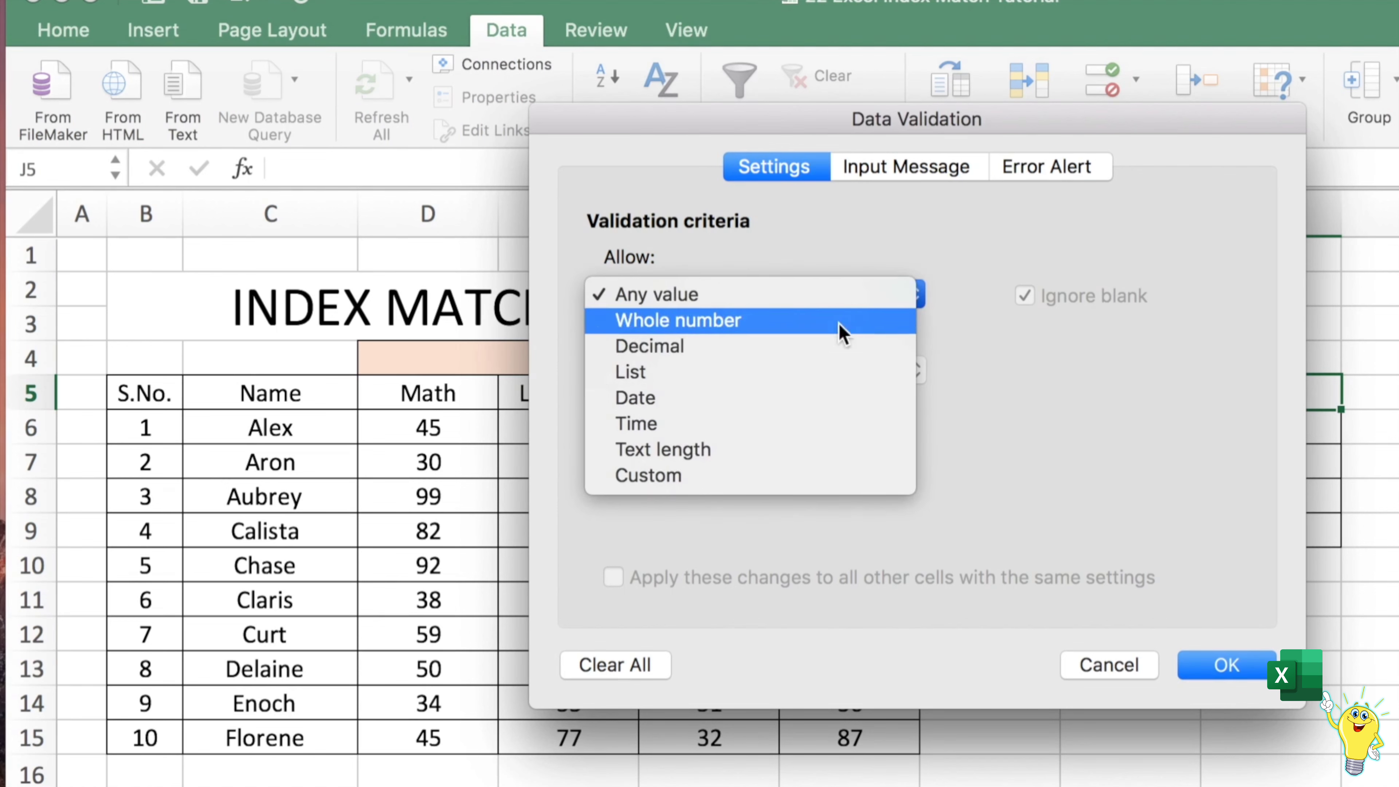
pyautogui.click(777, 370)
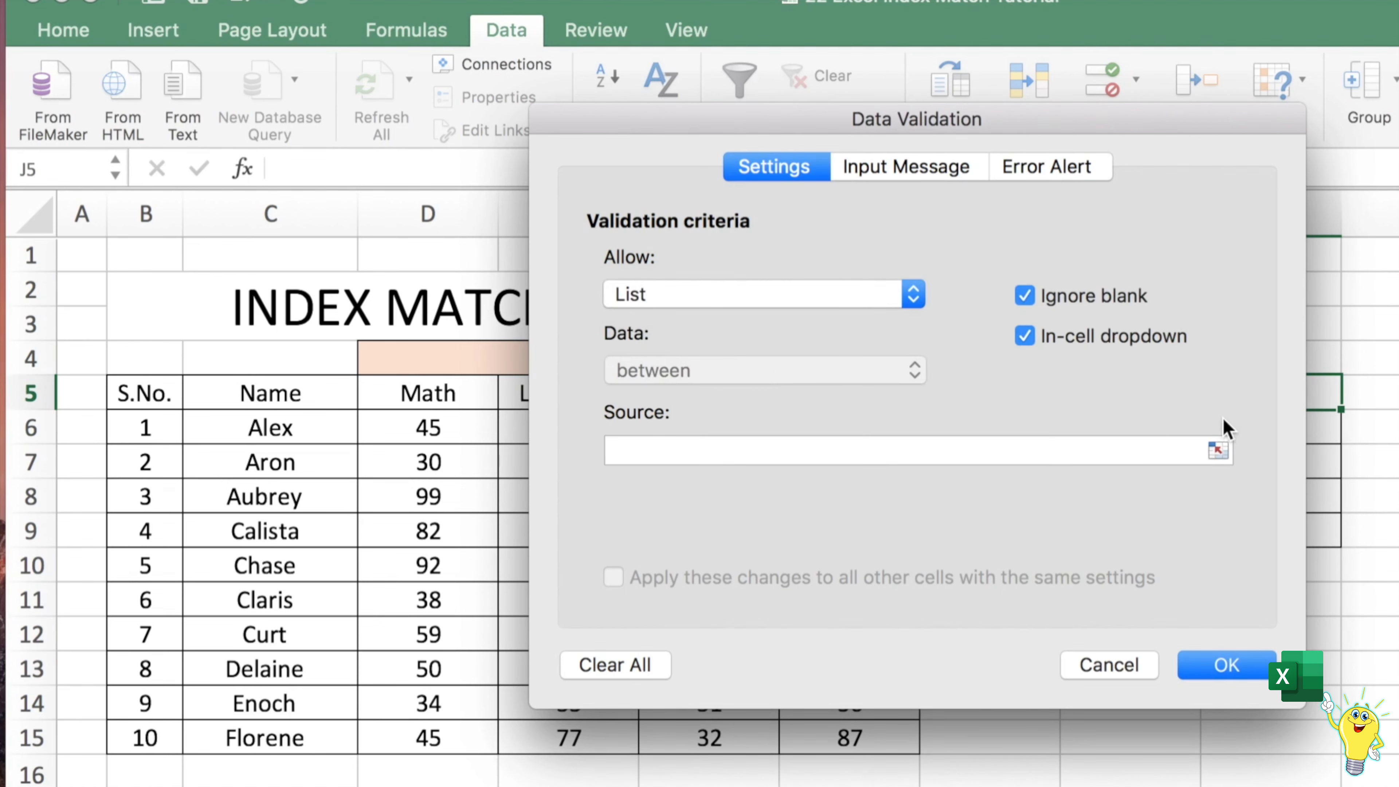
pyautogui.click(1218, 449)
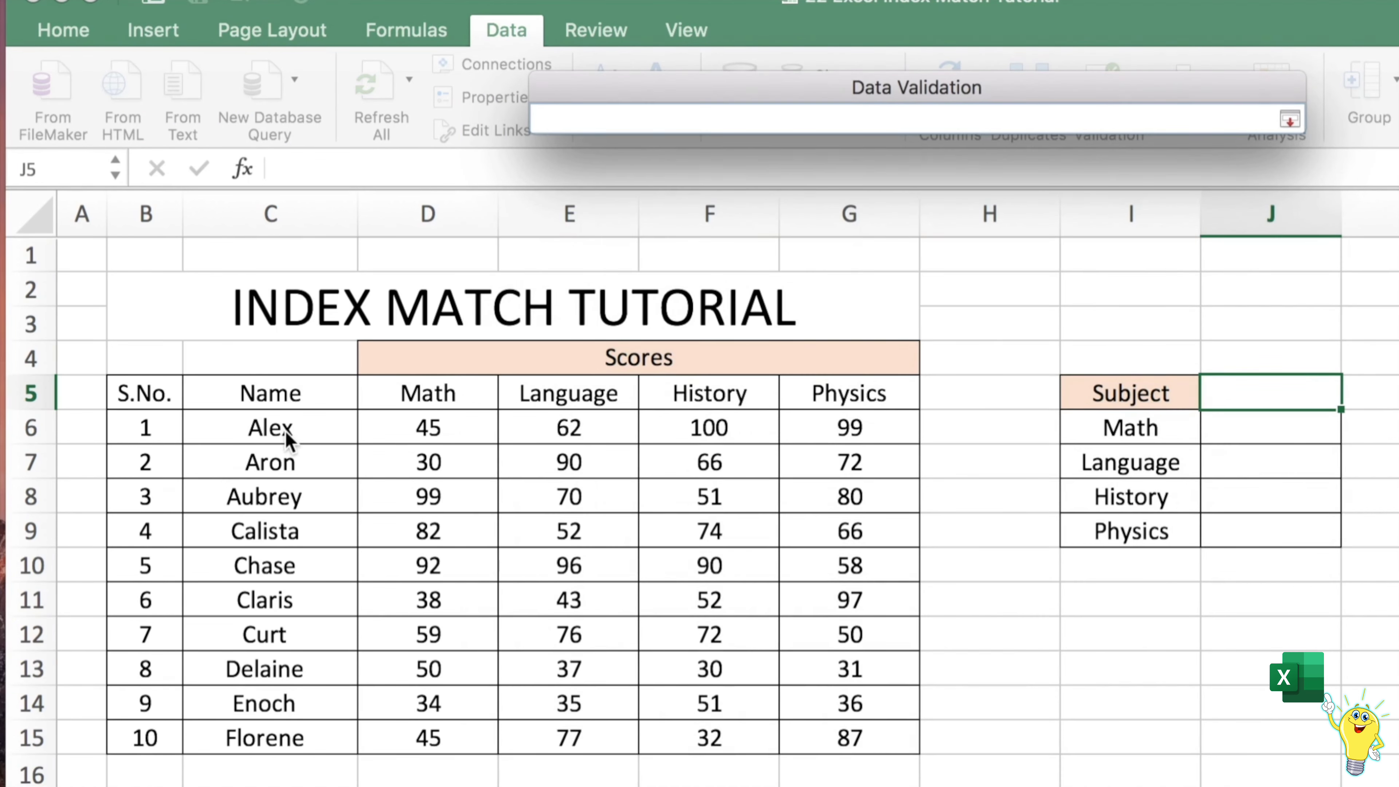
pyautogui.moveTo(287, 441); pyautogui.dragTo(287, 759)
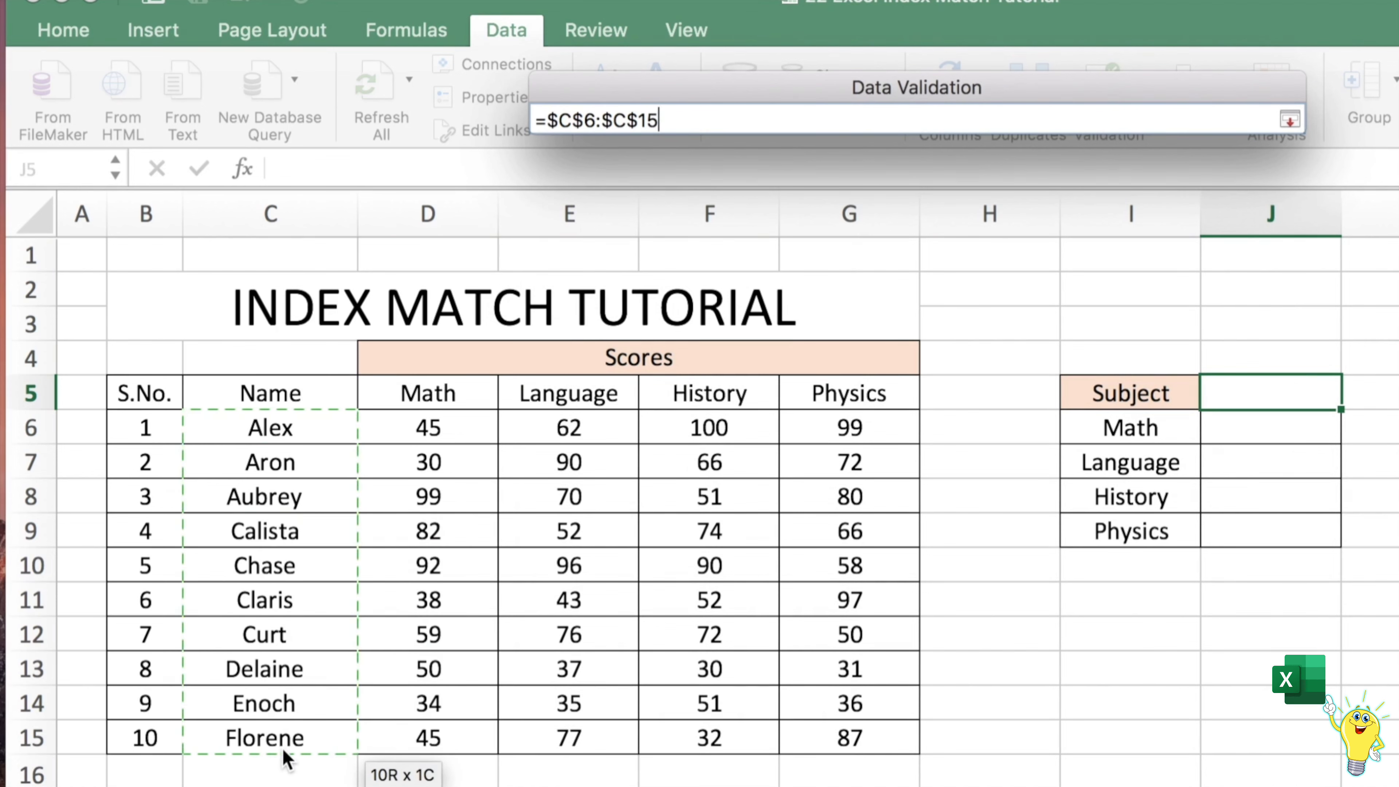
pyautogui.press('Return')
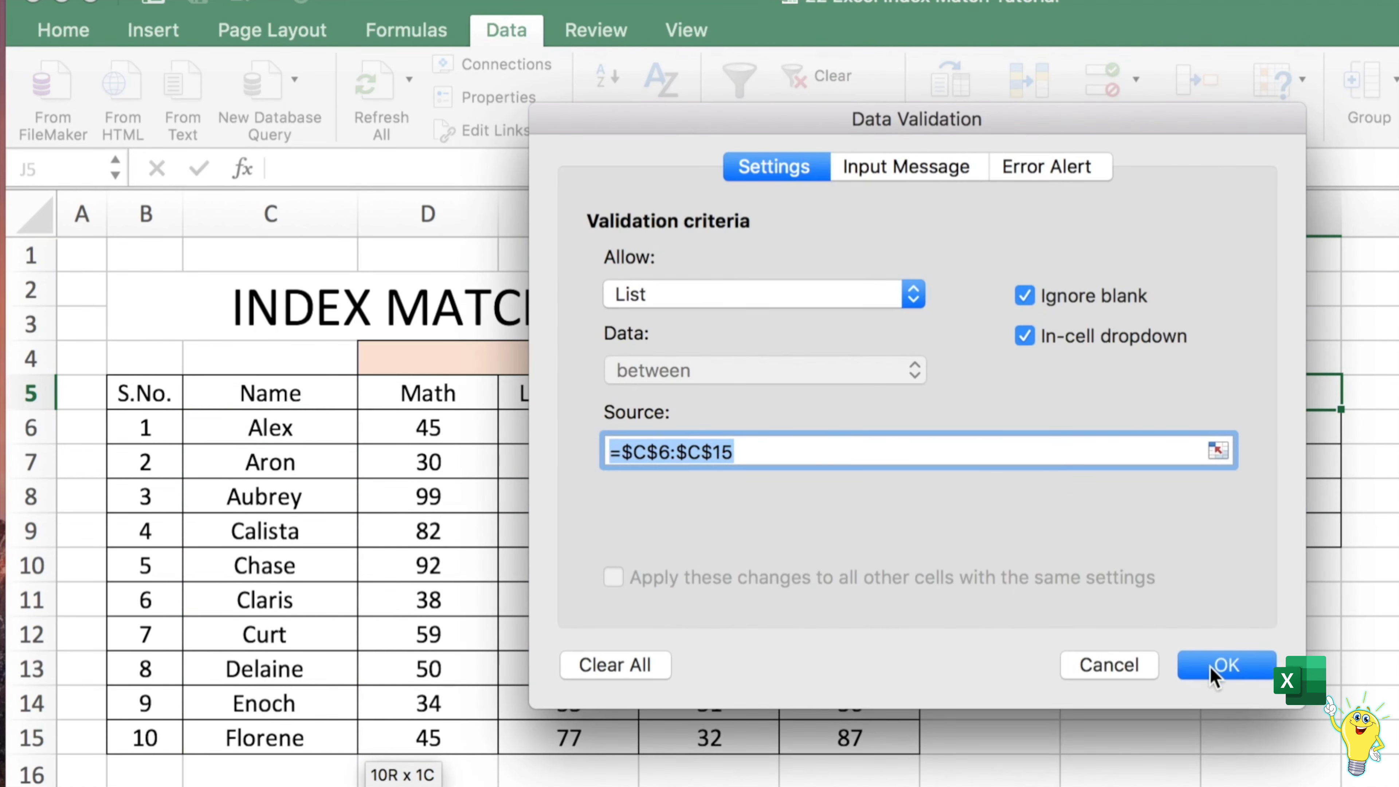
pyautogui.click(1215, 668)
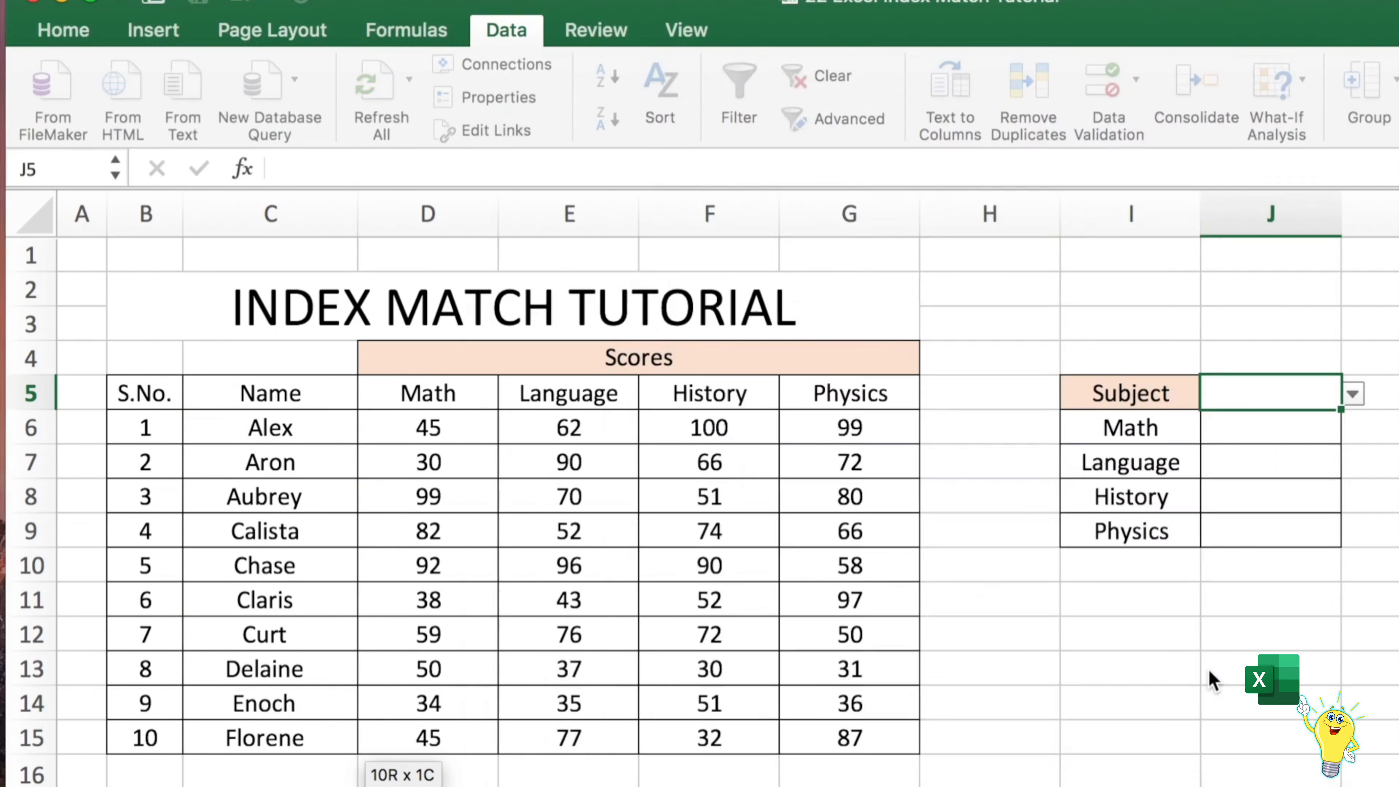
# Pick Calista from the J5 name dropdown
pyautogui.click(1354, 397)
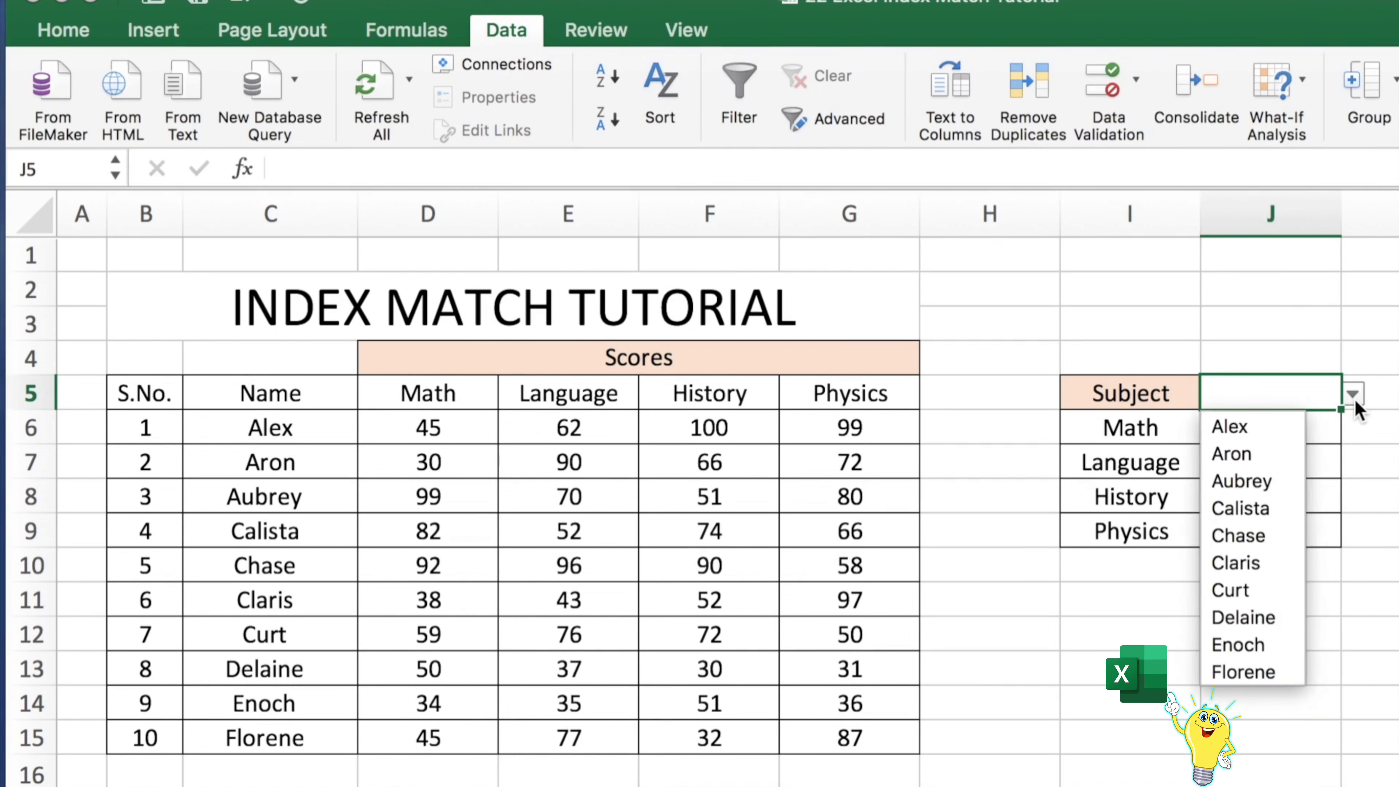
pyautogui.click(1256, 508)
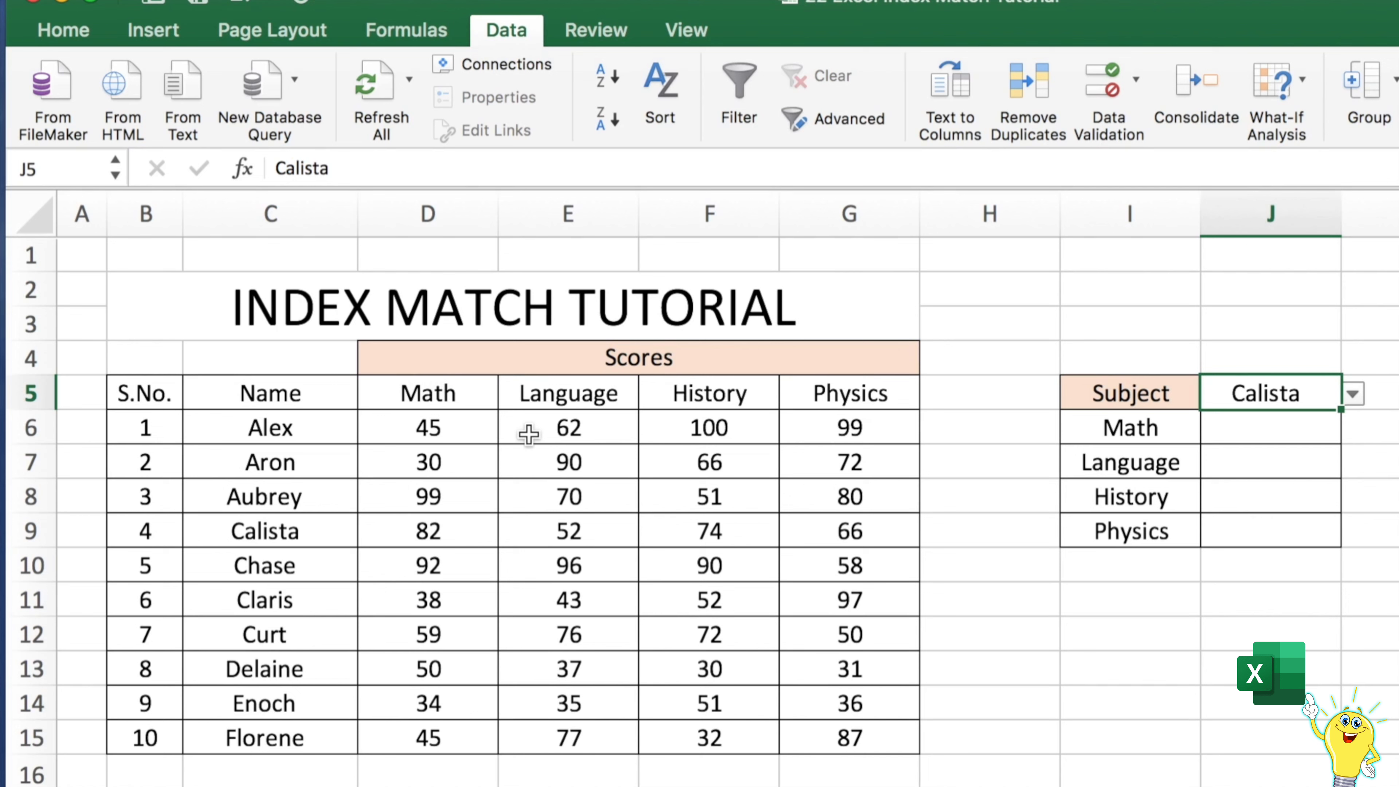
# In J6, start an INDEX formula using the table range B5:G15 as its array
pyautogui.click(1262, 432)
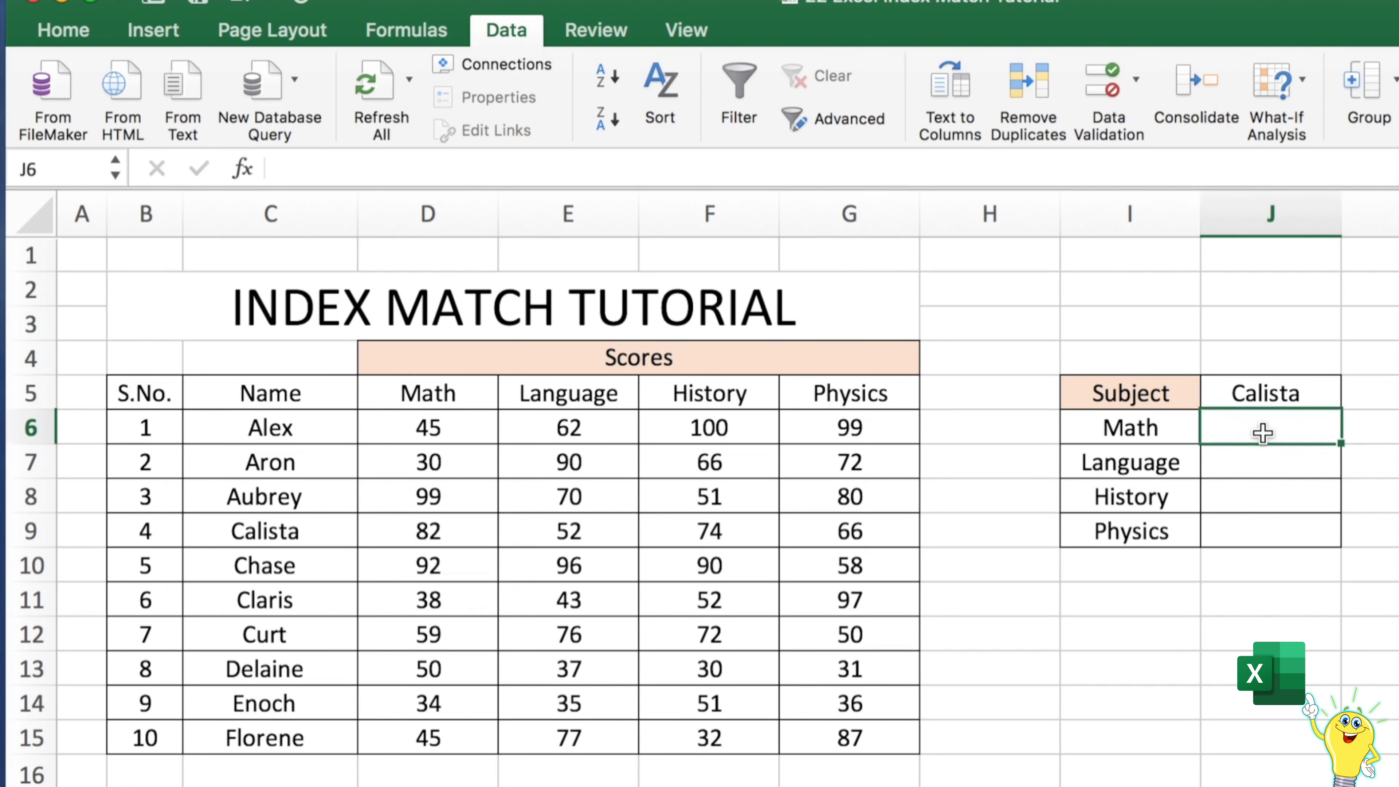
pyautogui.click(787, 174)
pyautogui.write('=index')
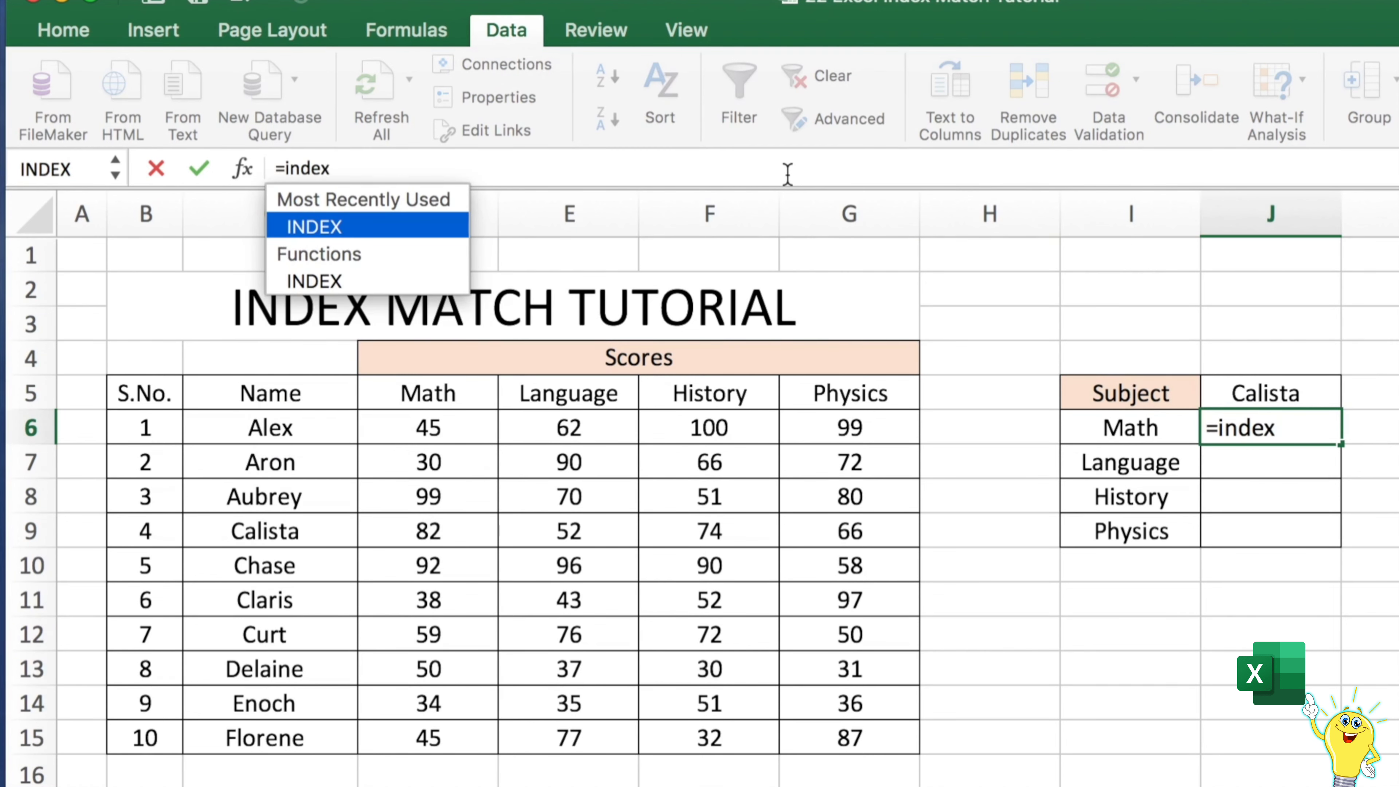
pyautogui.write('(')
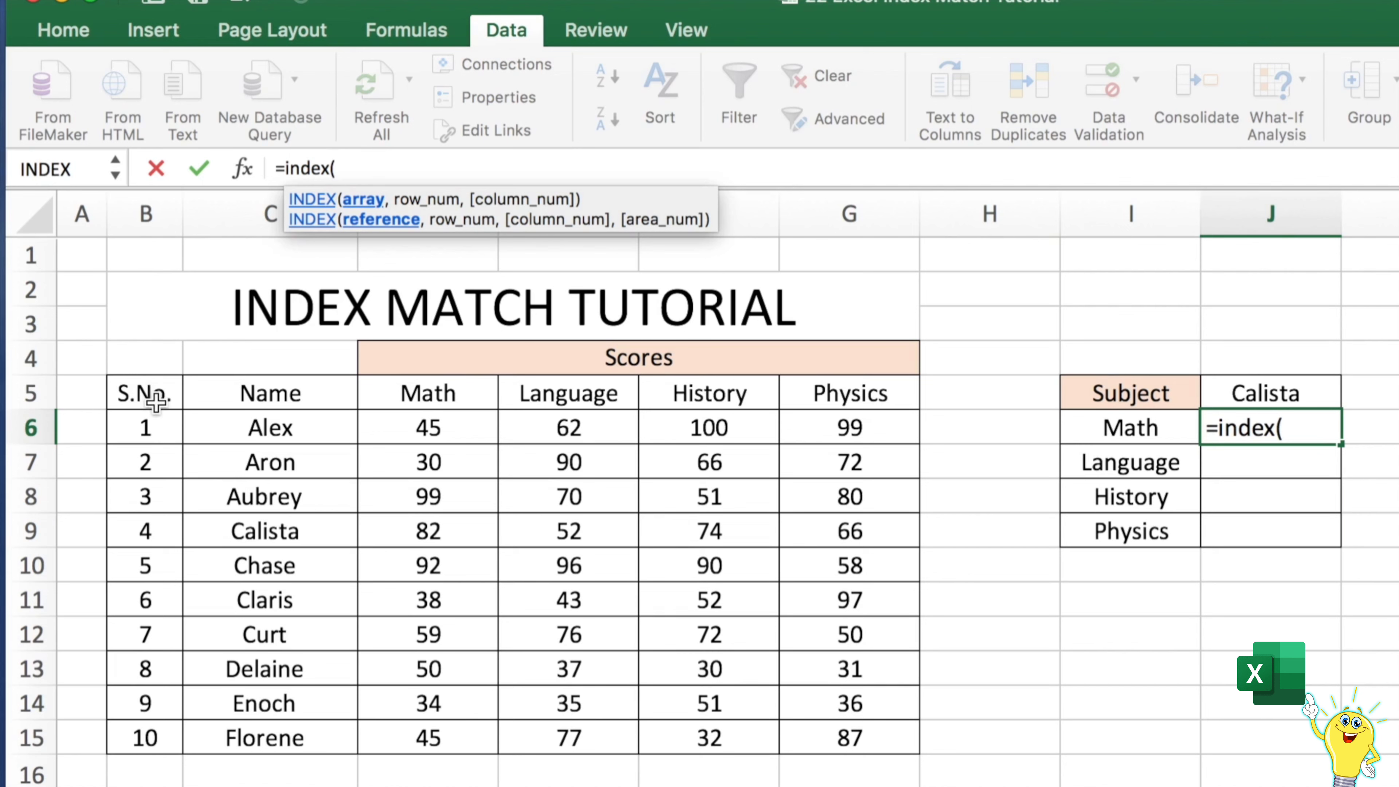
pyautogui.moveTo(154, 394); pyautogui.dragTo(826, 730)
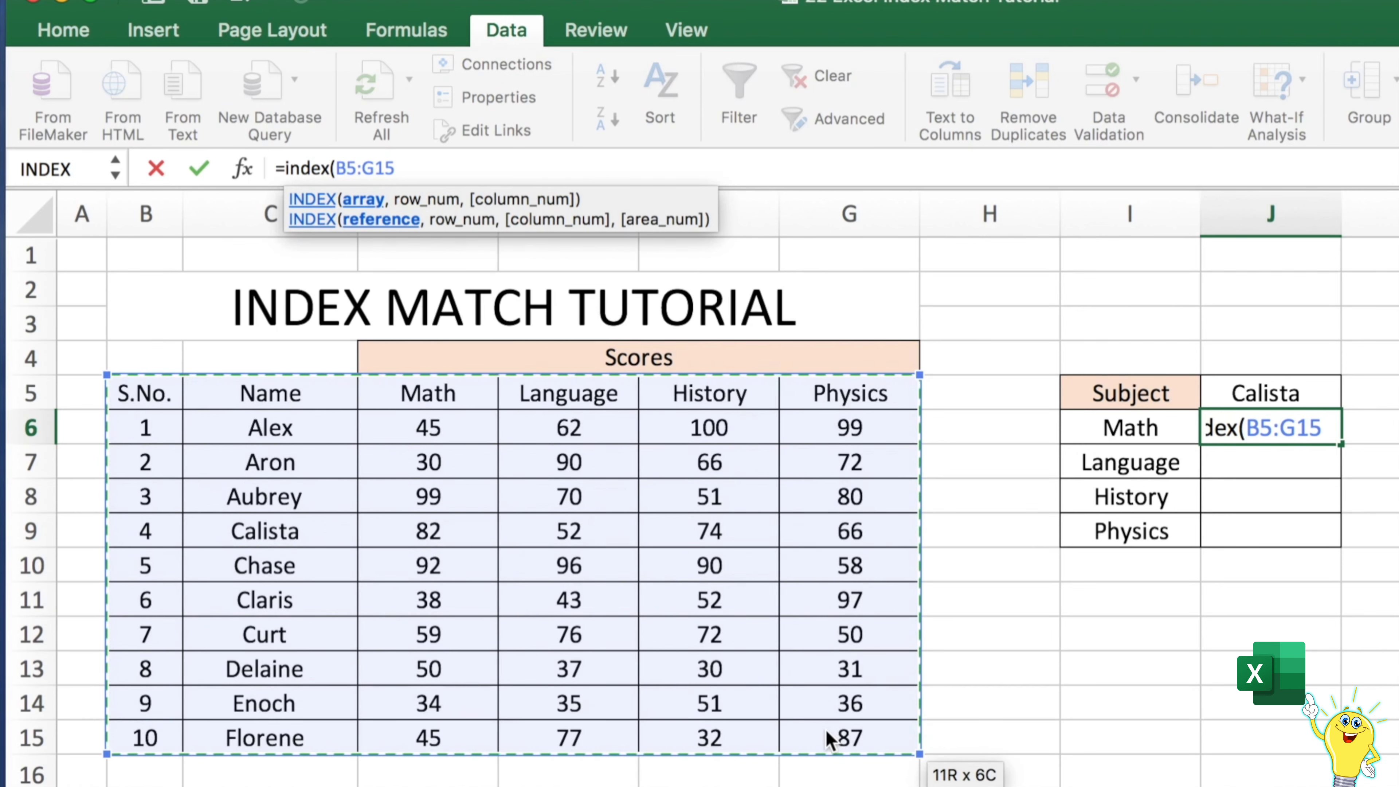
pyautogui.write(',')
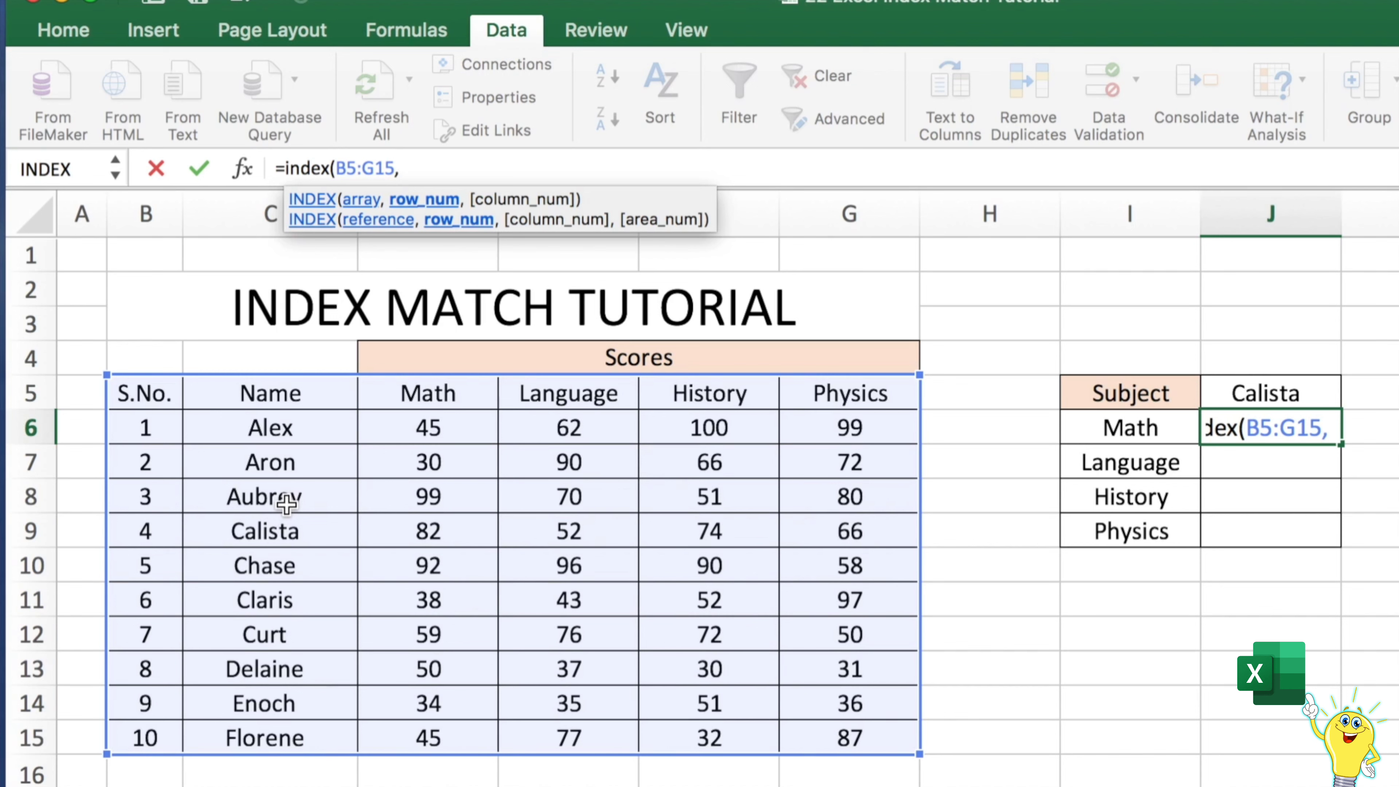
# Add MATCH(J5,C5:C15,0) as the INDEX row number
pyautogui.write('ma')
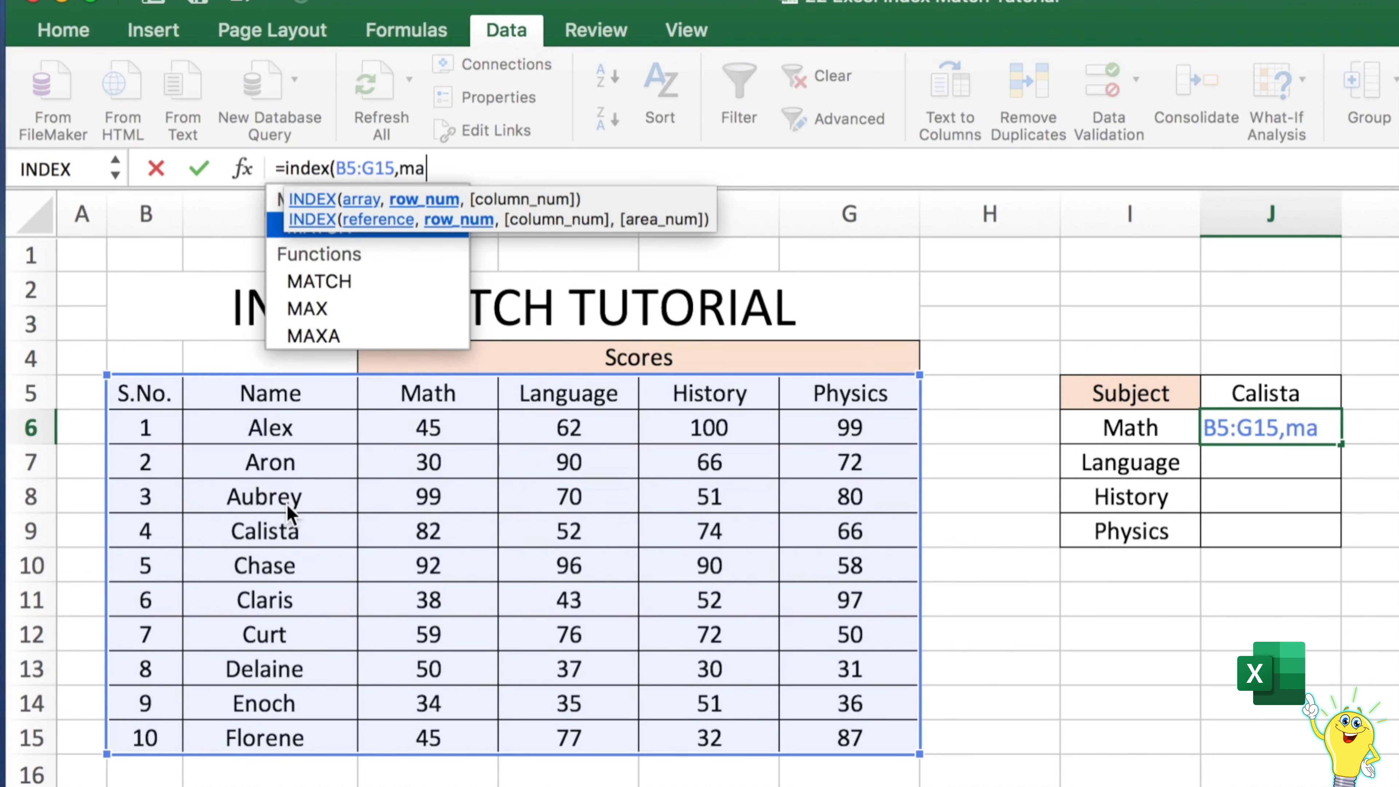
pyautogui.write('tch(')
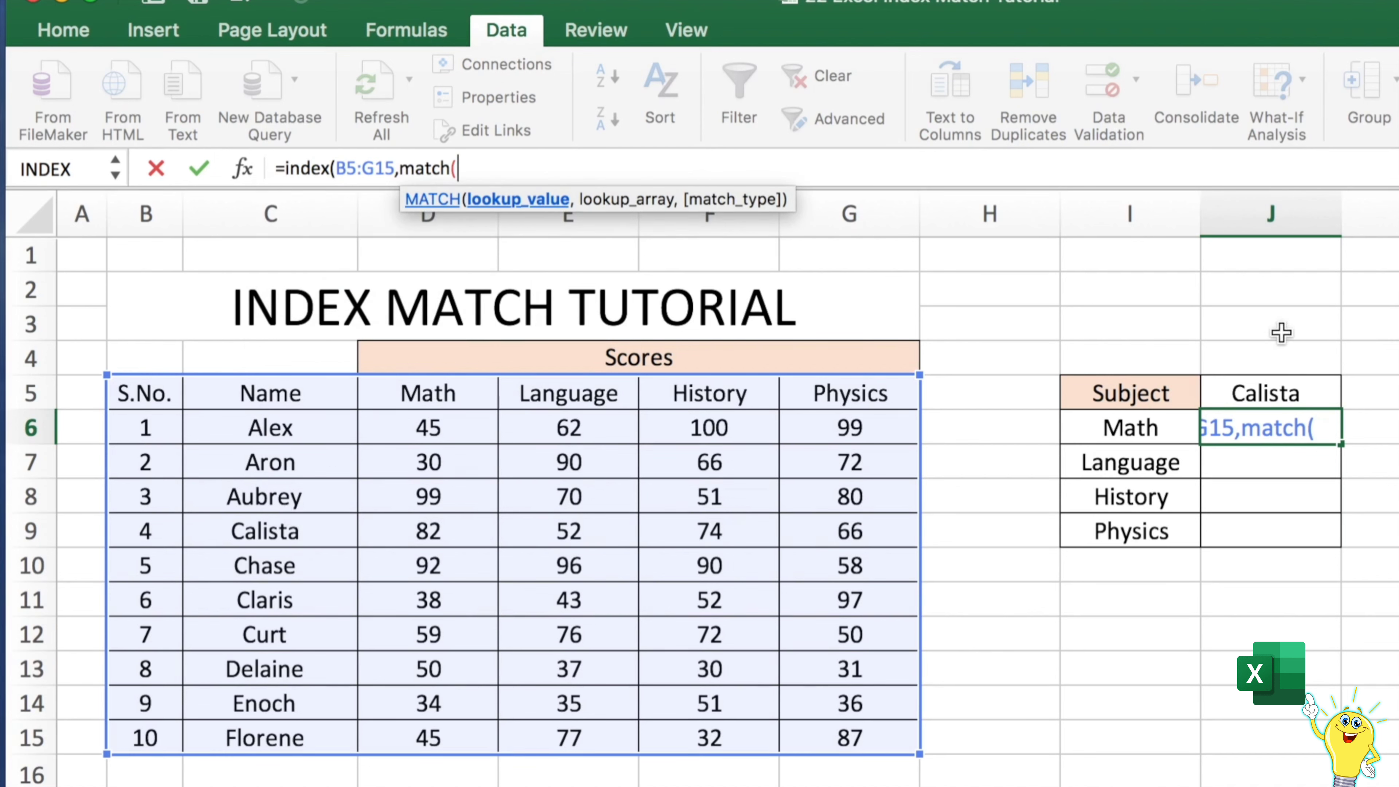
pyautogui.click(1260, 394)
pyautogui.write(',')
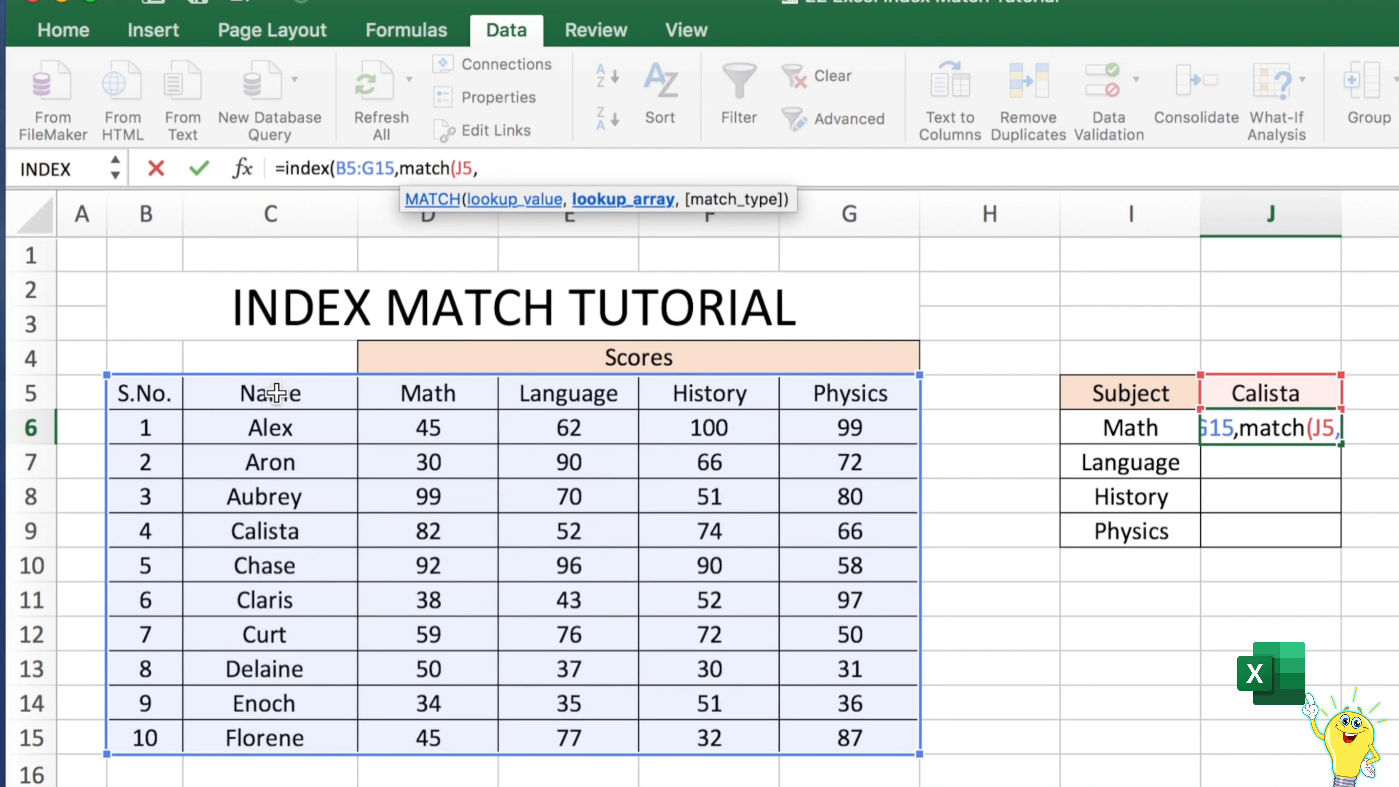
pyautogui.moveTo(276, 392); pyautogui.dragTo(245, 741)
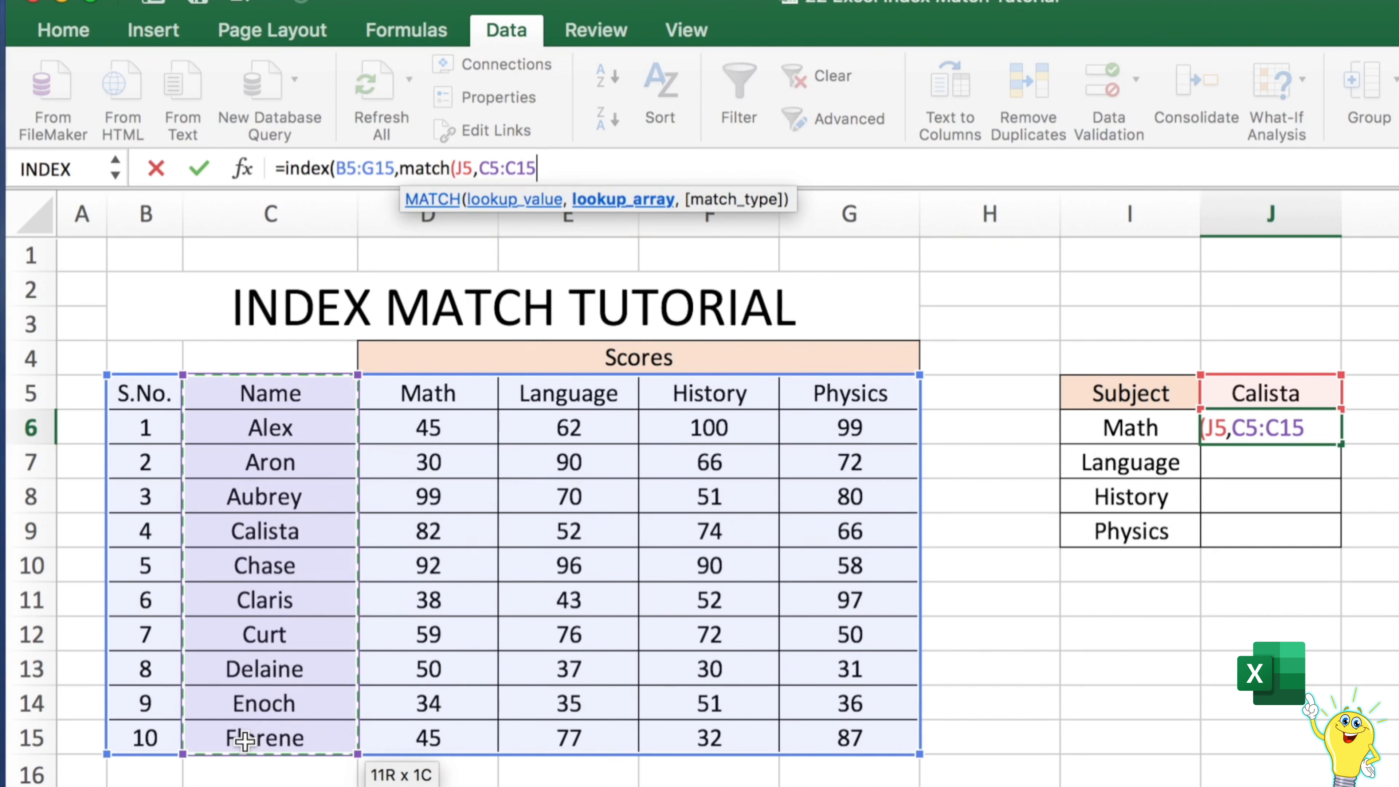
pyautogui.write(',')
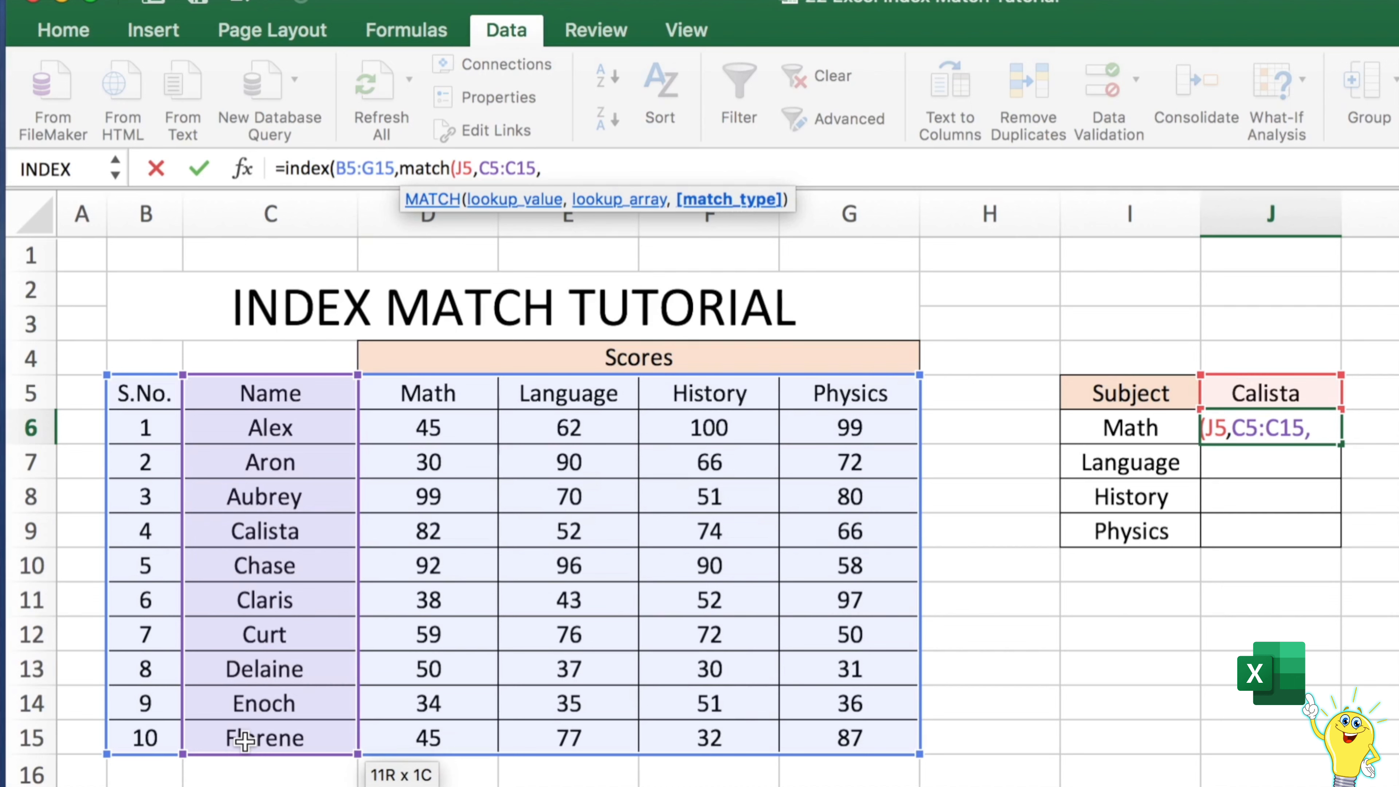
pyautogui.write('0)')
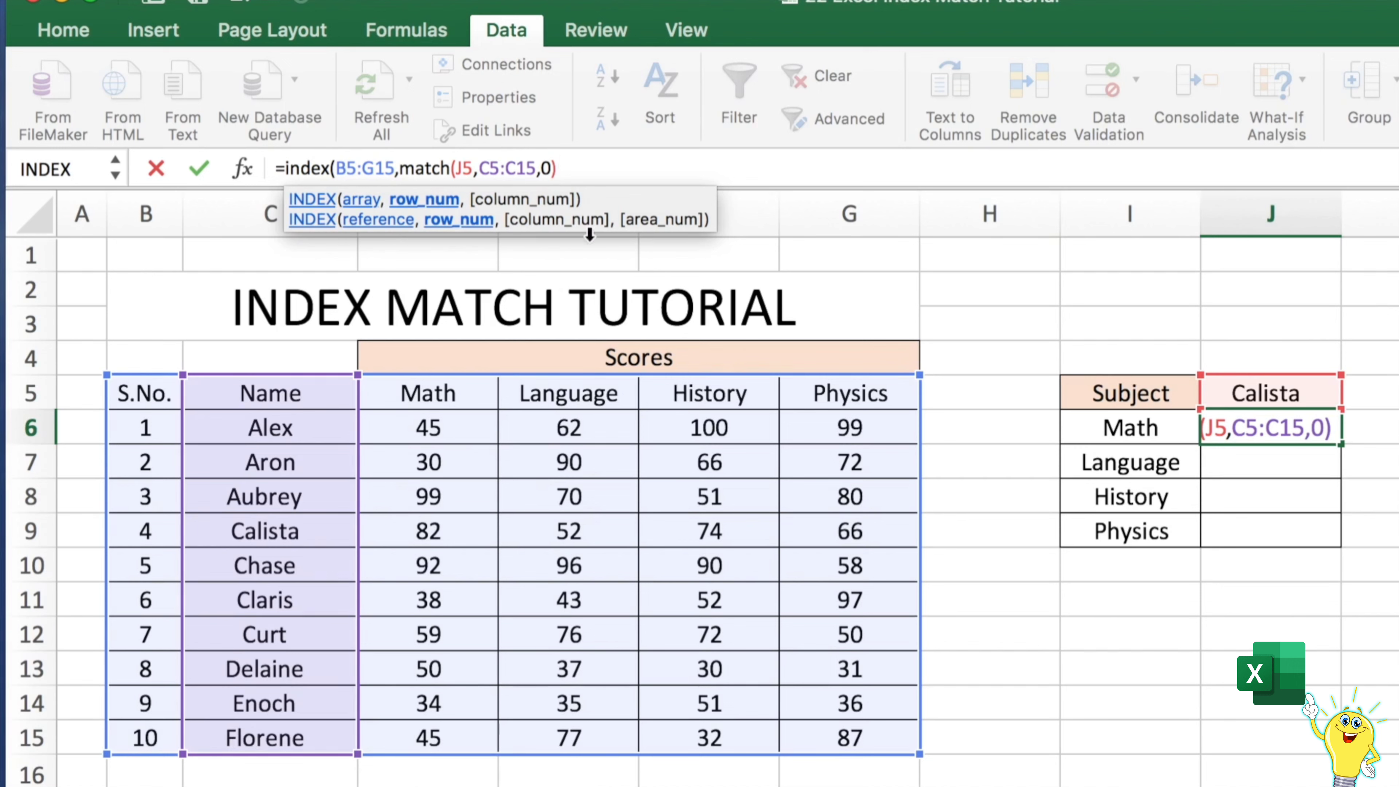
# Make the C5:C15 and B5:G15 references in the formula absolute
pyautogui.moveTo(477, 168); pyautogui.dragTo(531, 174)
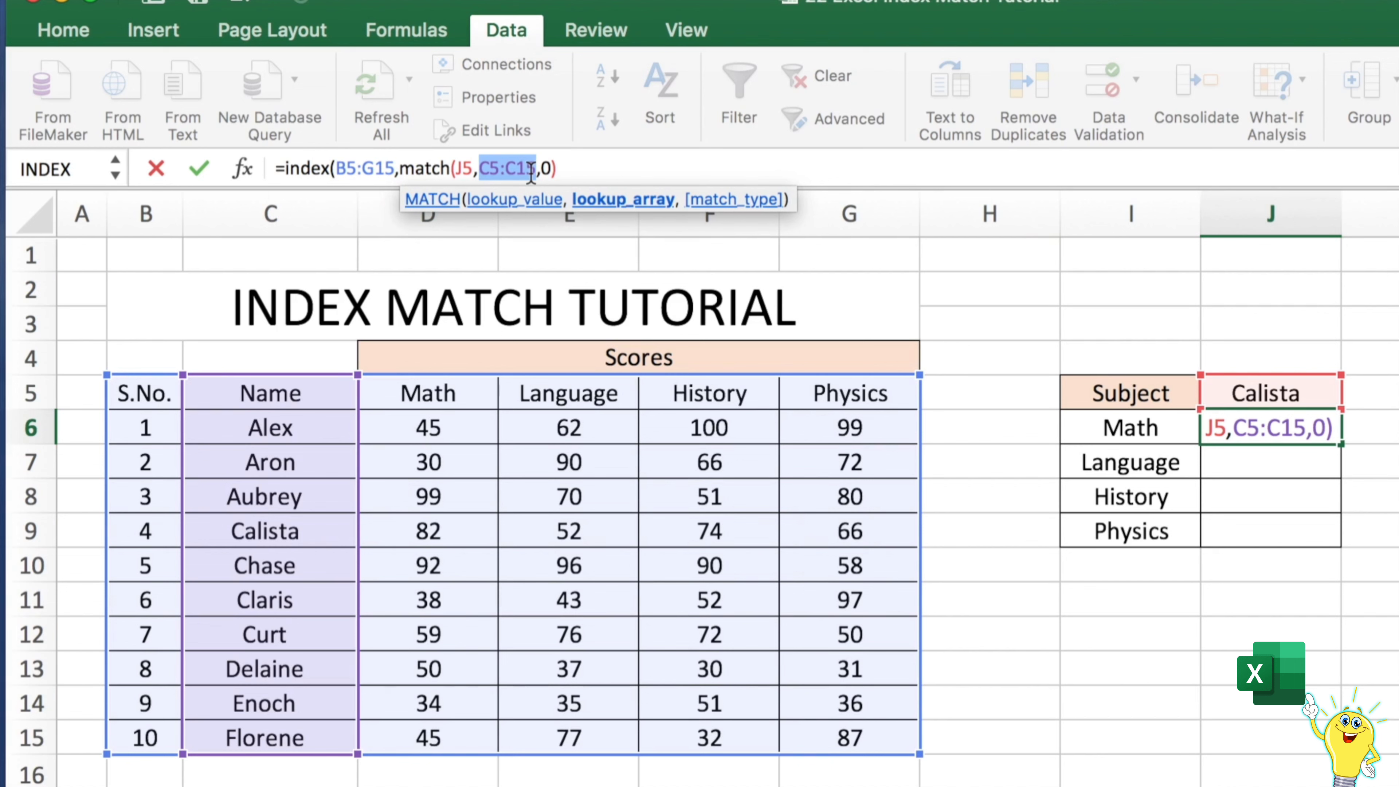
pyautogui.press('F4')
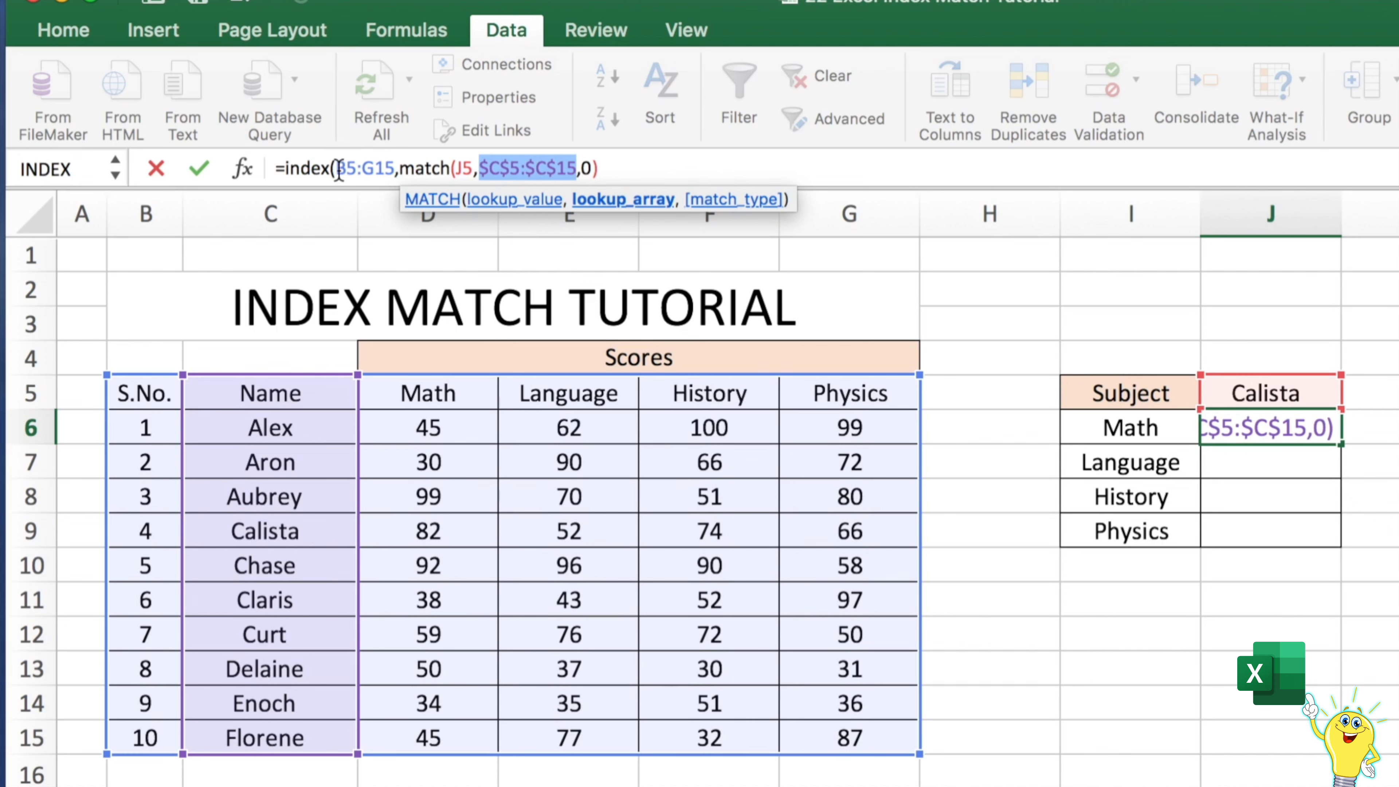
pyautogui.moveTo(336, 173); pyautogui.dragTo(392, 172)
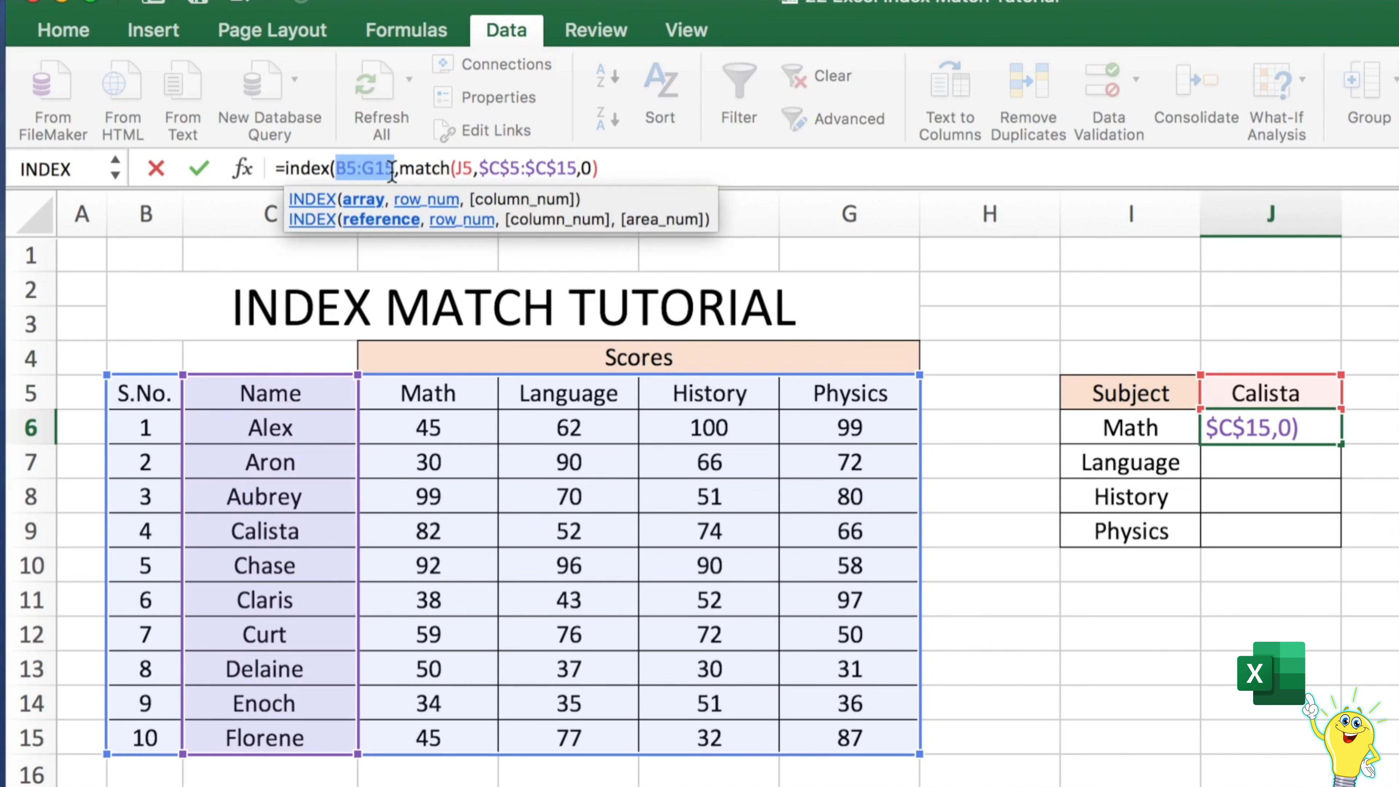
pyautogui.press('F4')
pyautogui.click(648, 164)
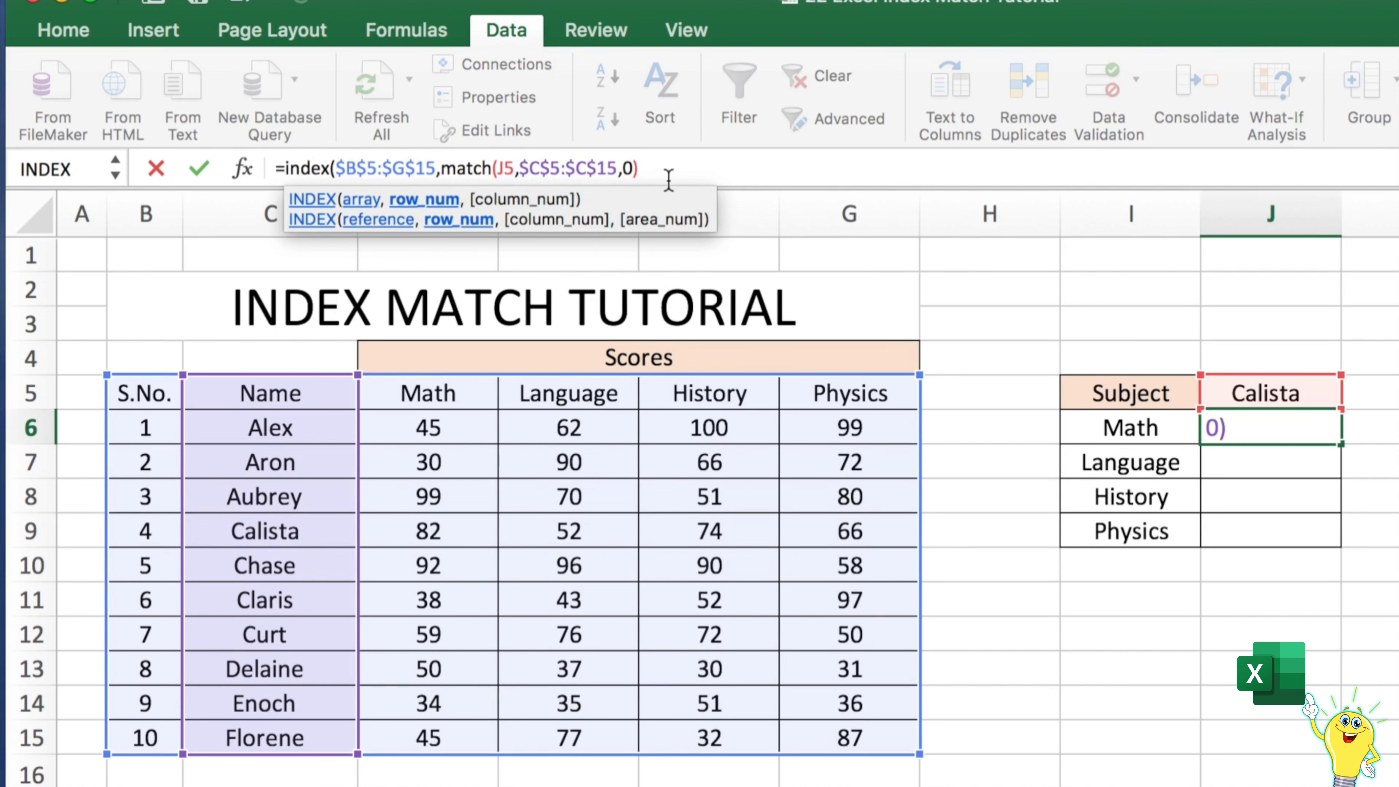
# Add MATCH(I6,B5:G5,0) as the INDEX column number and make the B5:G5 header range absolute
pyautogui.write(',')
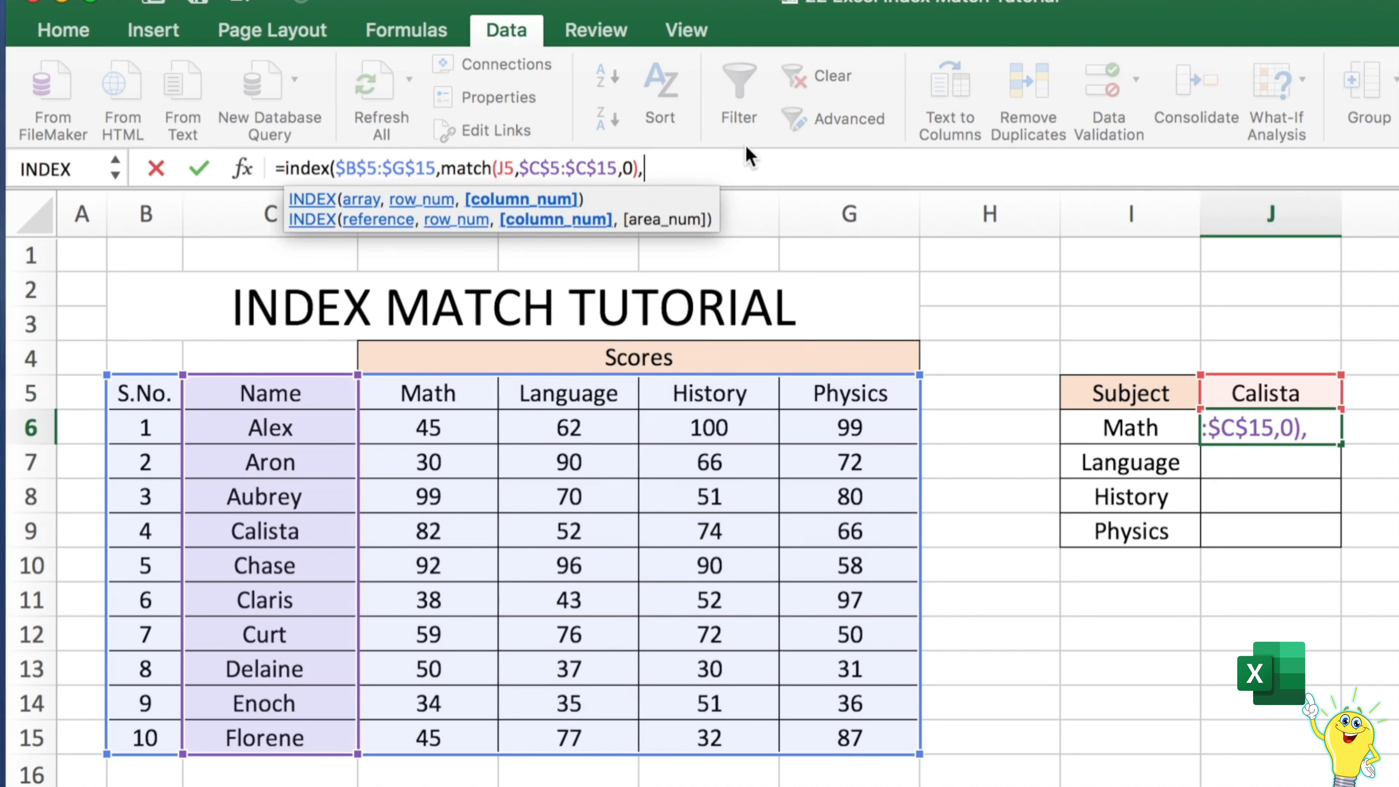
pyautogui.write('match(')
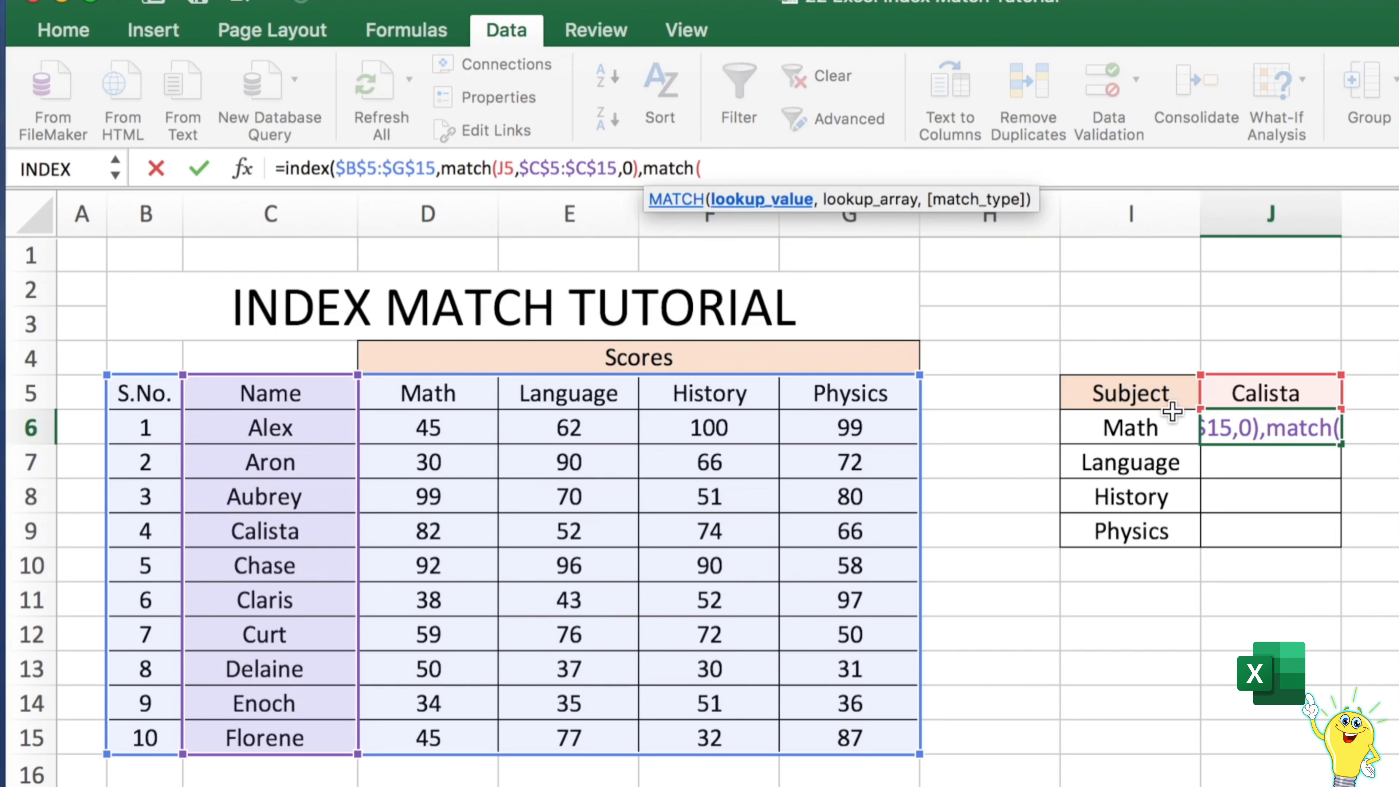
pyautogui.click(1148, 427)
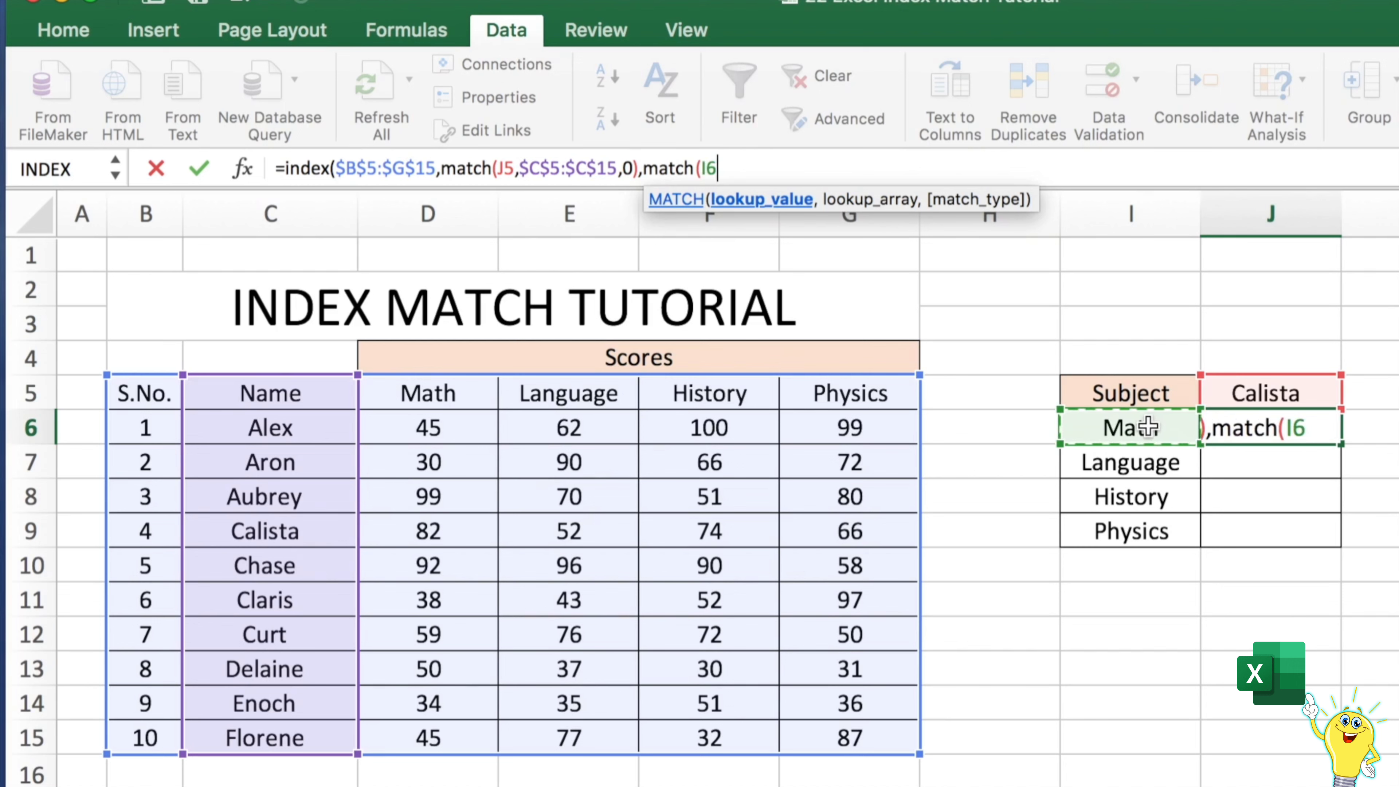
pyautogui.write(',')
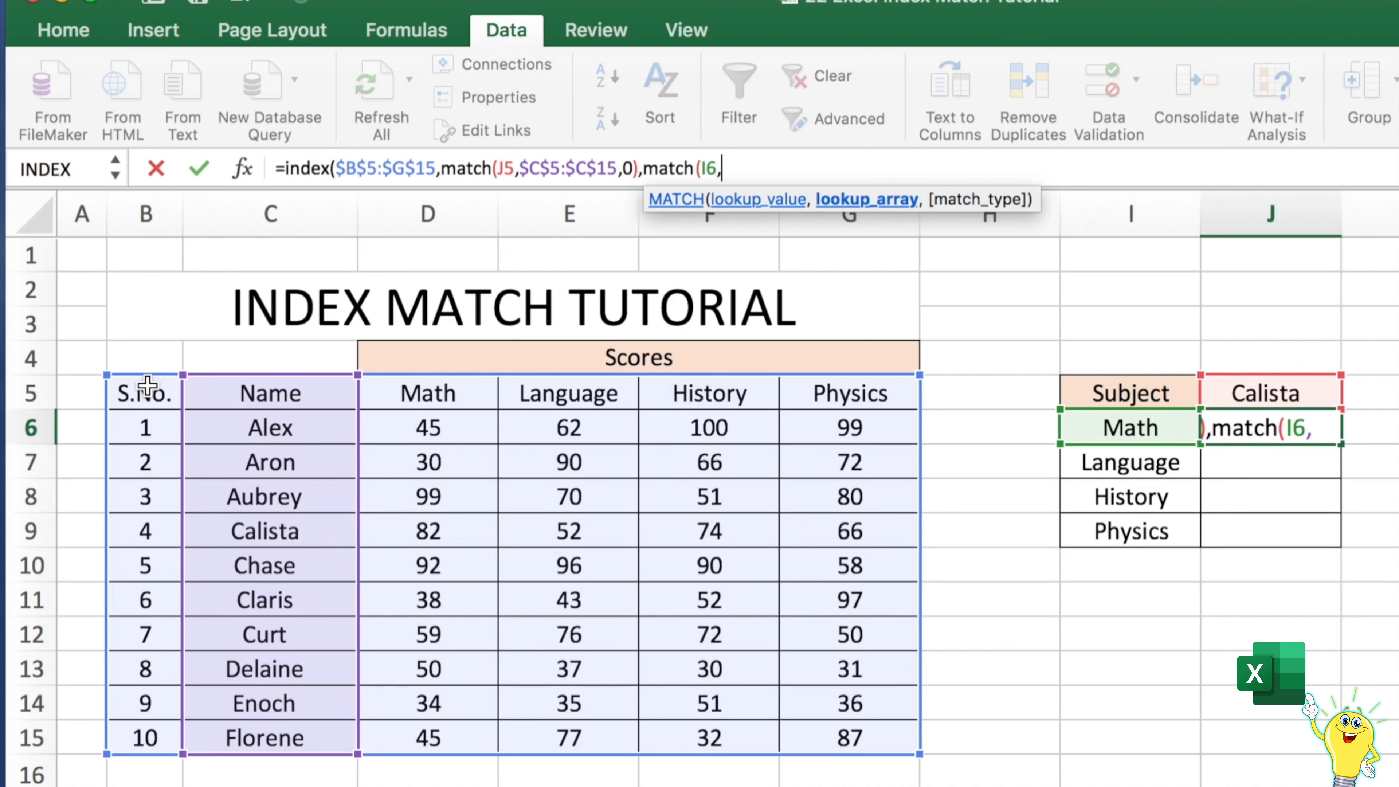
pyautogui.moveTo(148, 386); pyautogui.dragTo(842, 406)
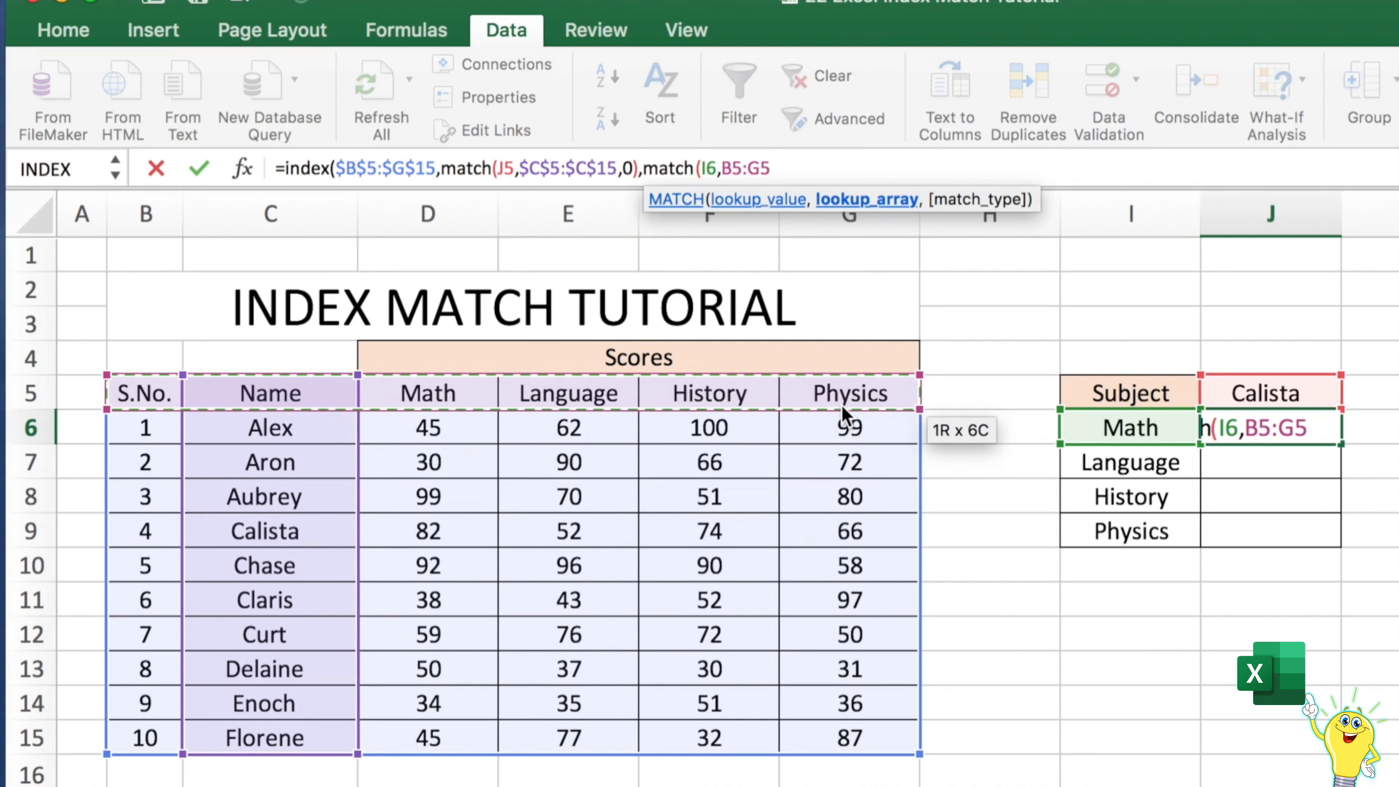
pyautogui.write(',0')
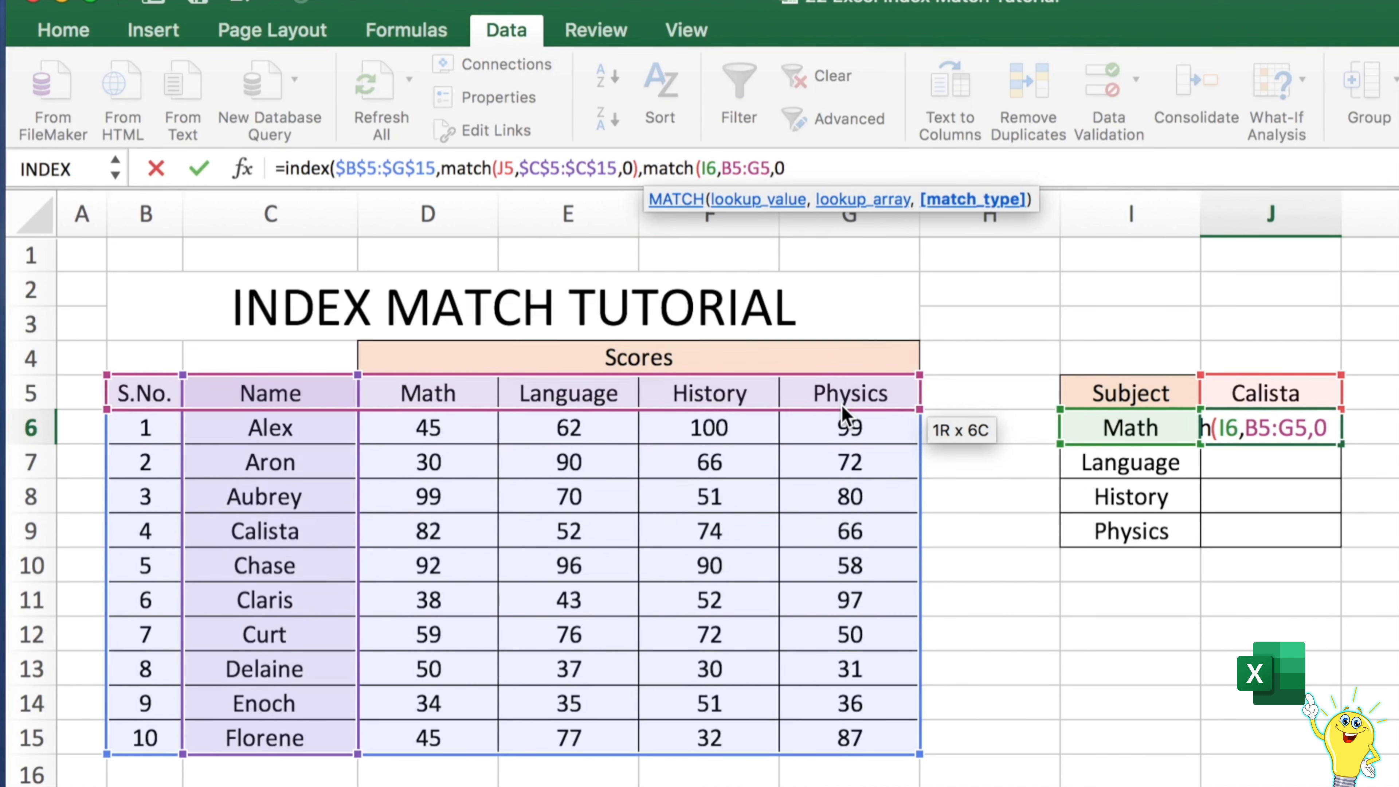
pyautogui.write(')')
pyautogui.click(768, 168)
pyautogui.press('F4')
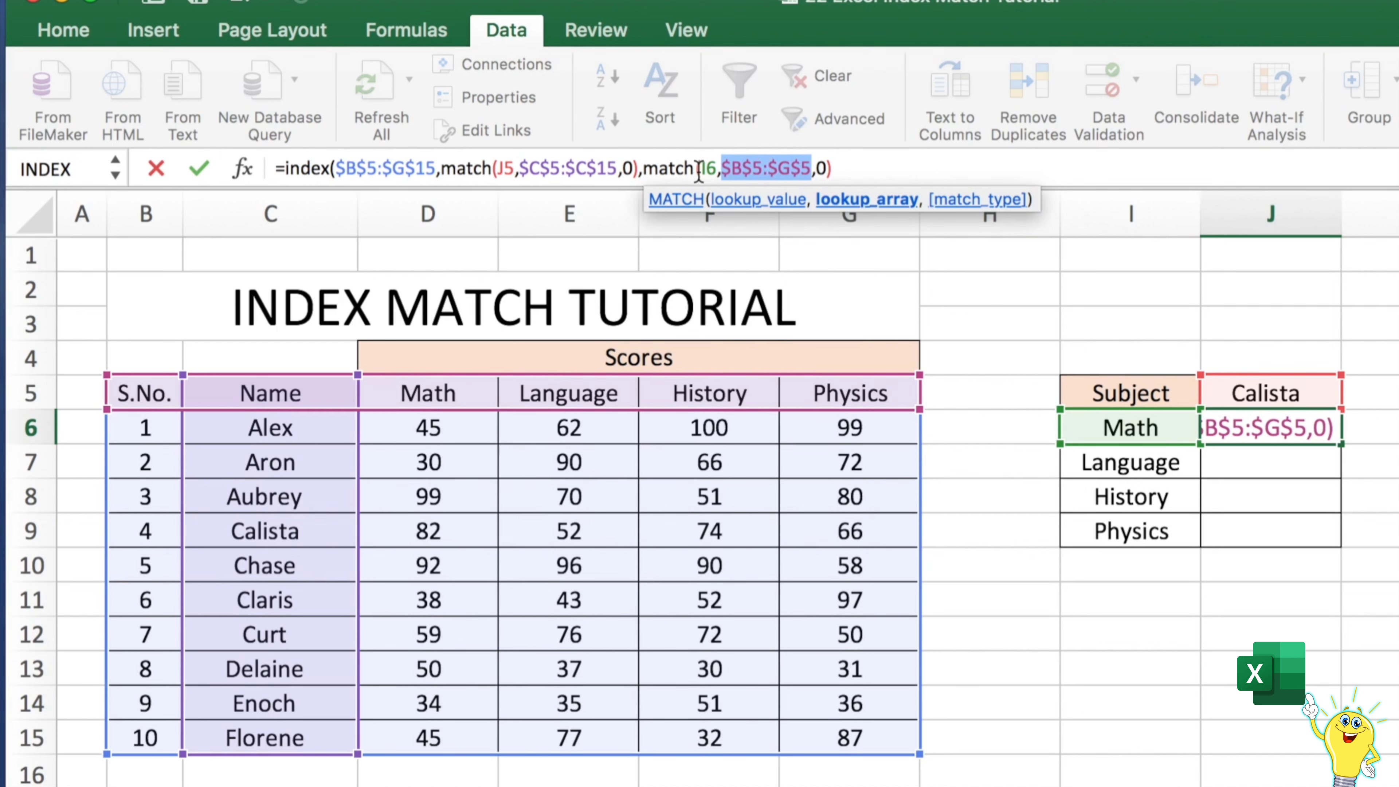
# Make the J5 lookup reference absolute and close the INDEX formula with a final parenthesis to complete it
pyautogui.click(513, 170)
pyautogui.moveTo(512, 169); pyautogui.dragTo(503, 168)
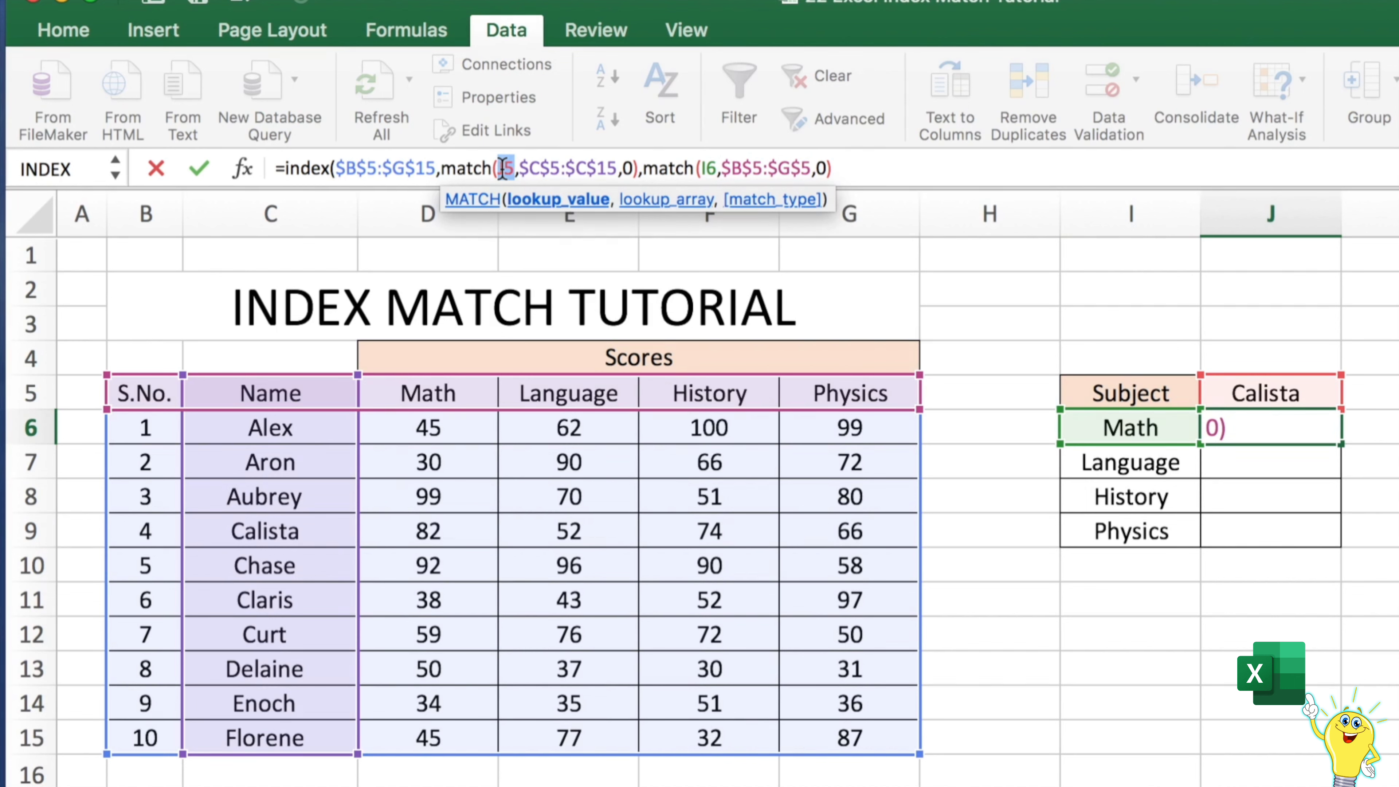
pyautogui.press('F4')
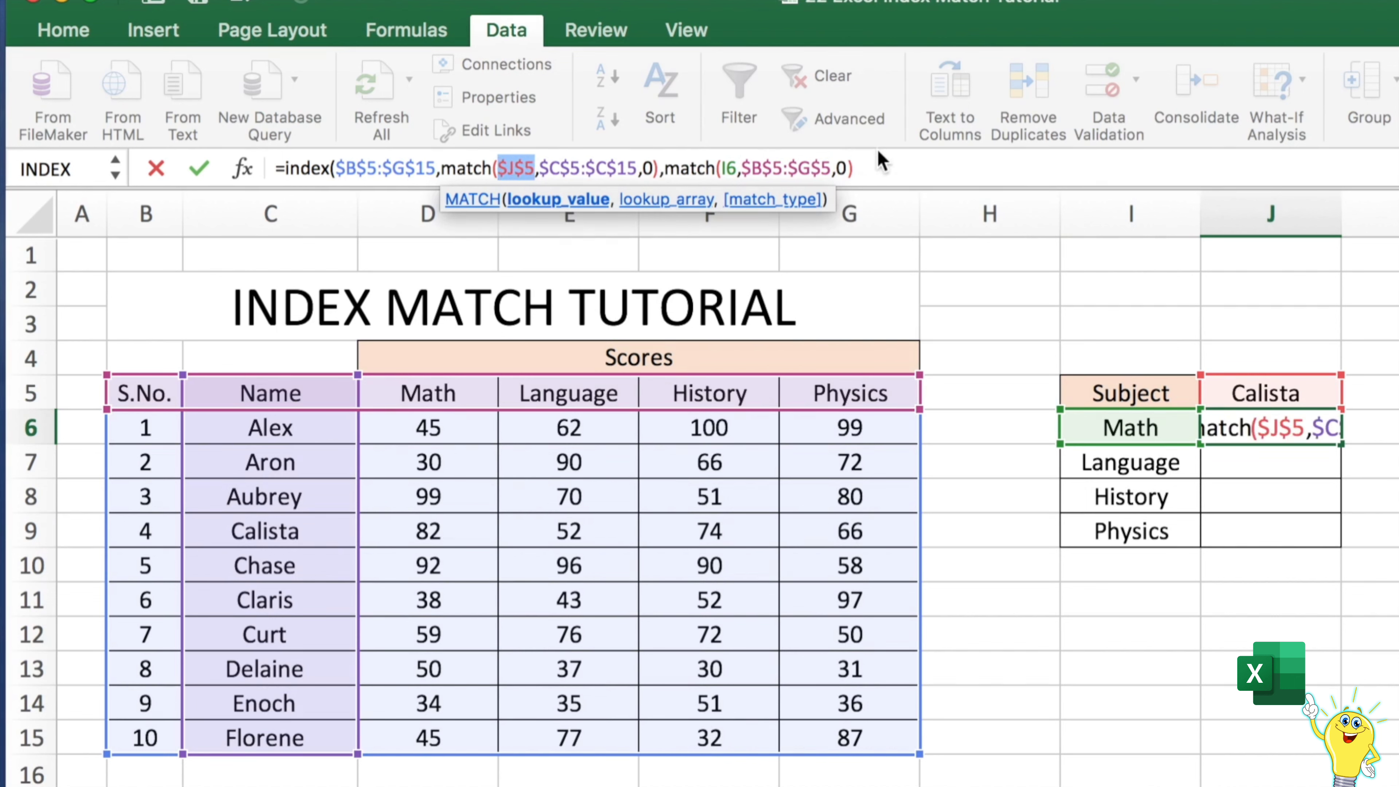
pyautogui.click(876, 167)
pyautogui.write(')')
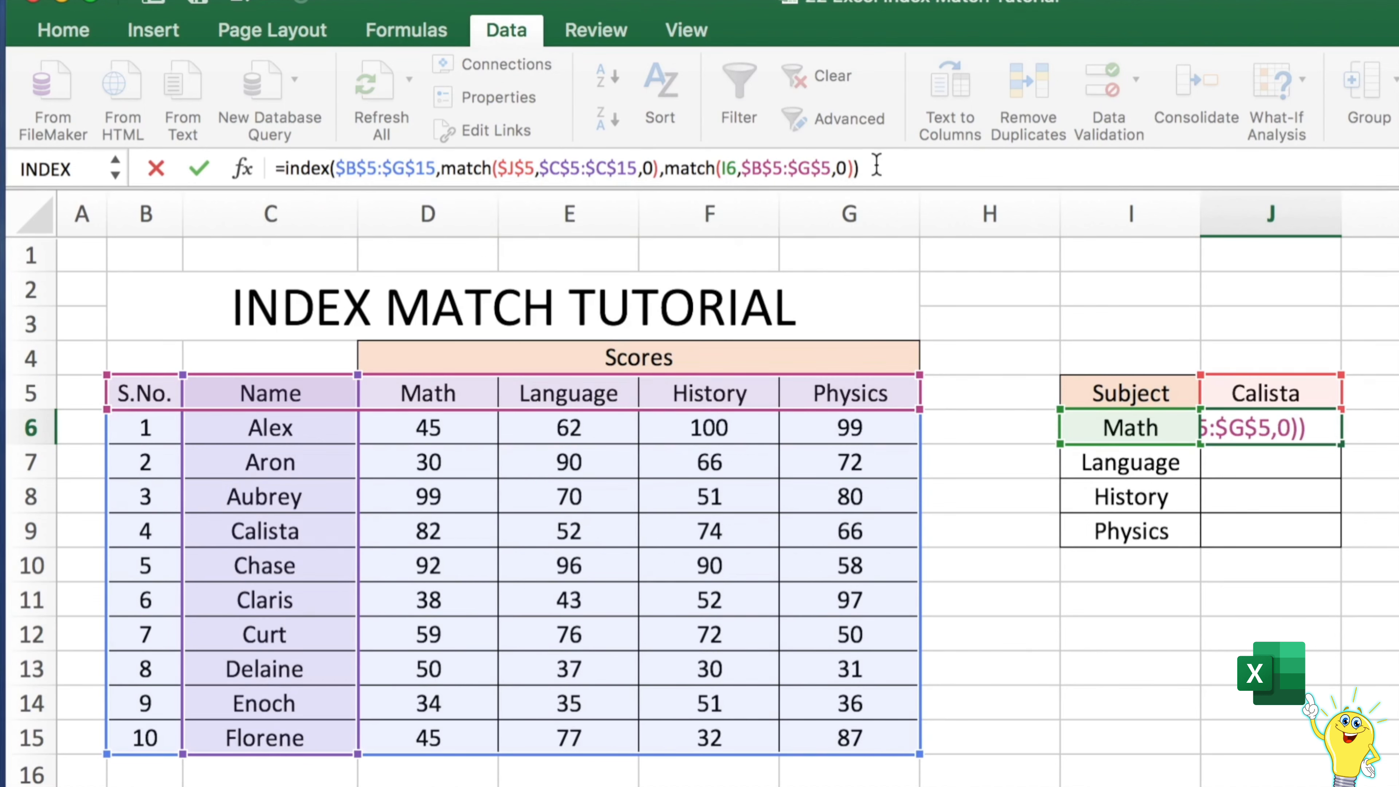
pyautogui.press('Return')
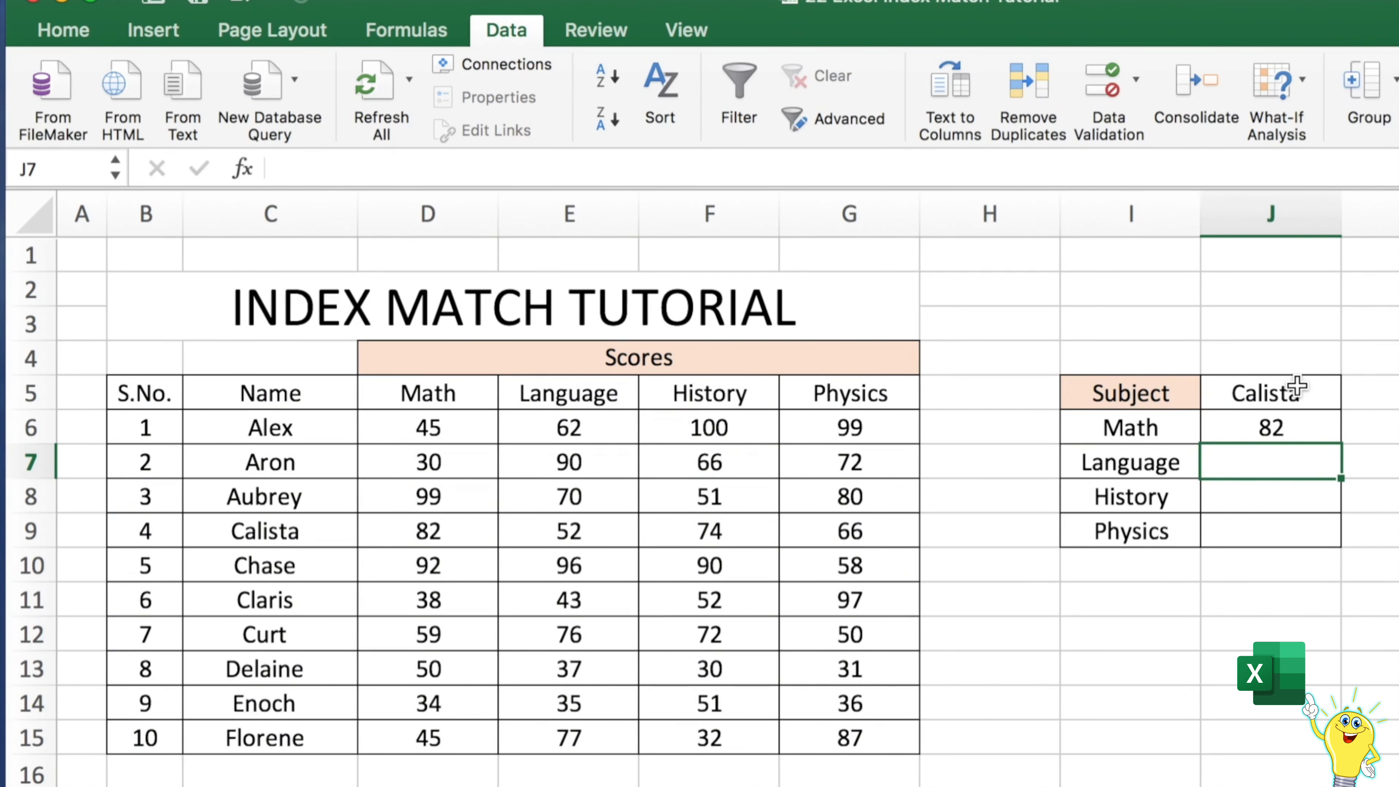
# Compare Calista's table row with the J6 result and inspect the J6 formula's references without editing
pyautogui.moveTo(146, 533); pyautogui.dragTo(829, 532)
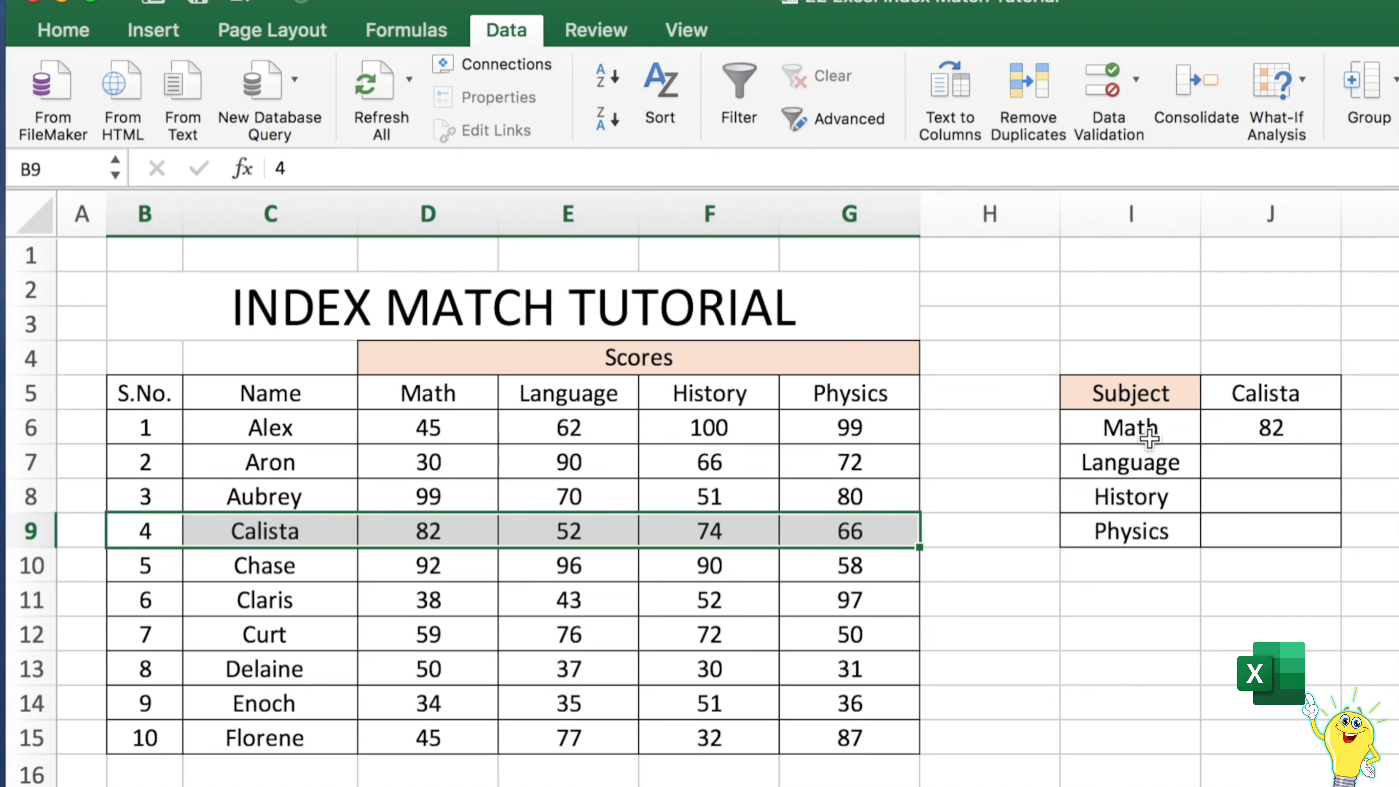
pyautogui.click(1236, 433)
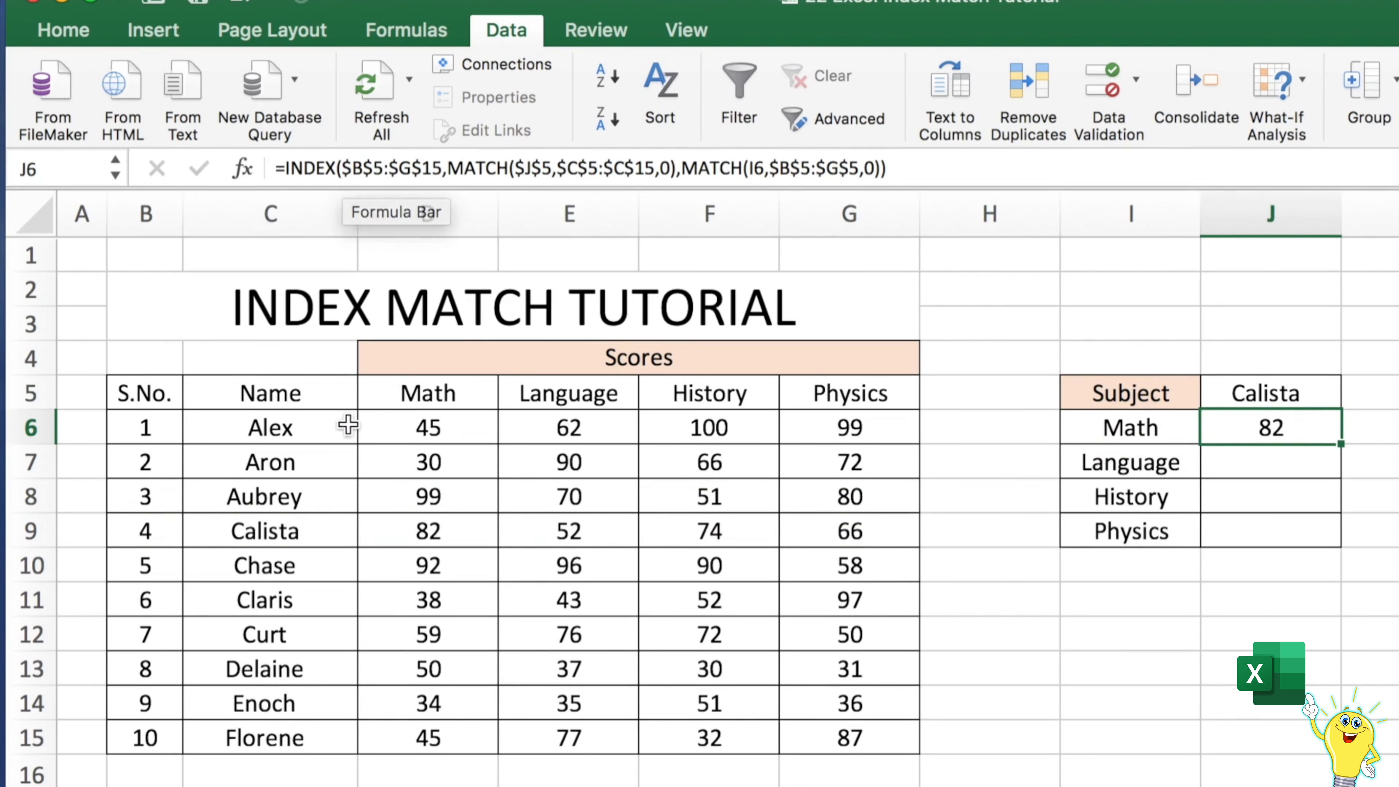
pyautogui.doubleClick(756, 168)
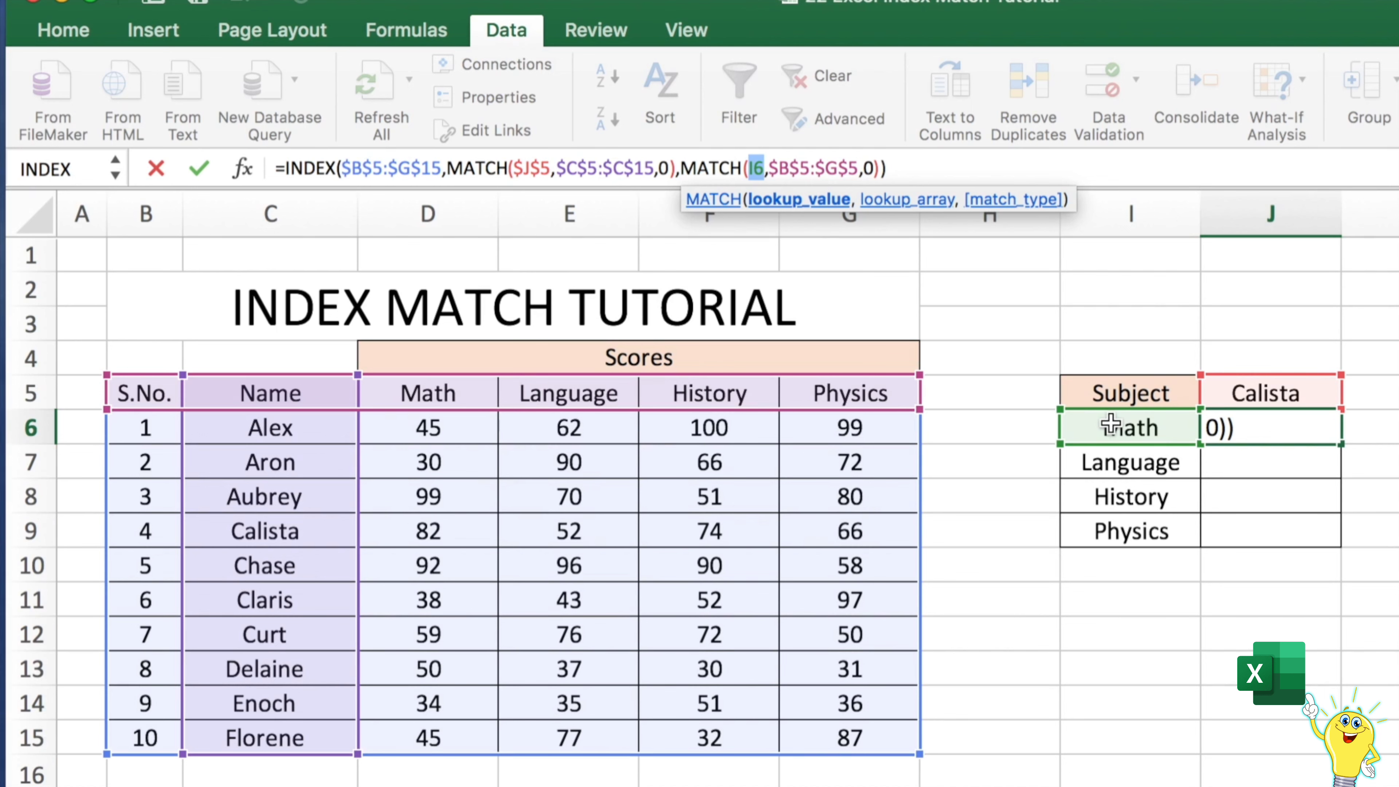
pyautogui.press('Escape')
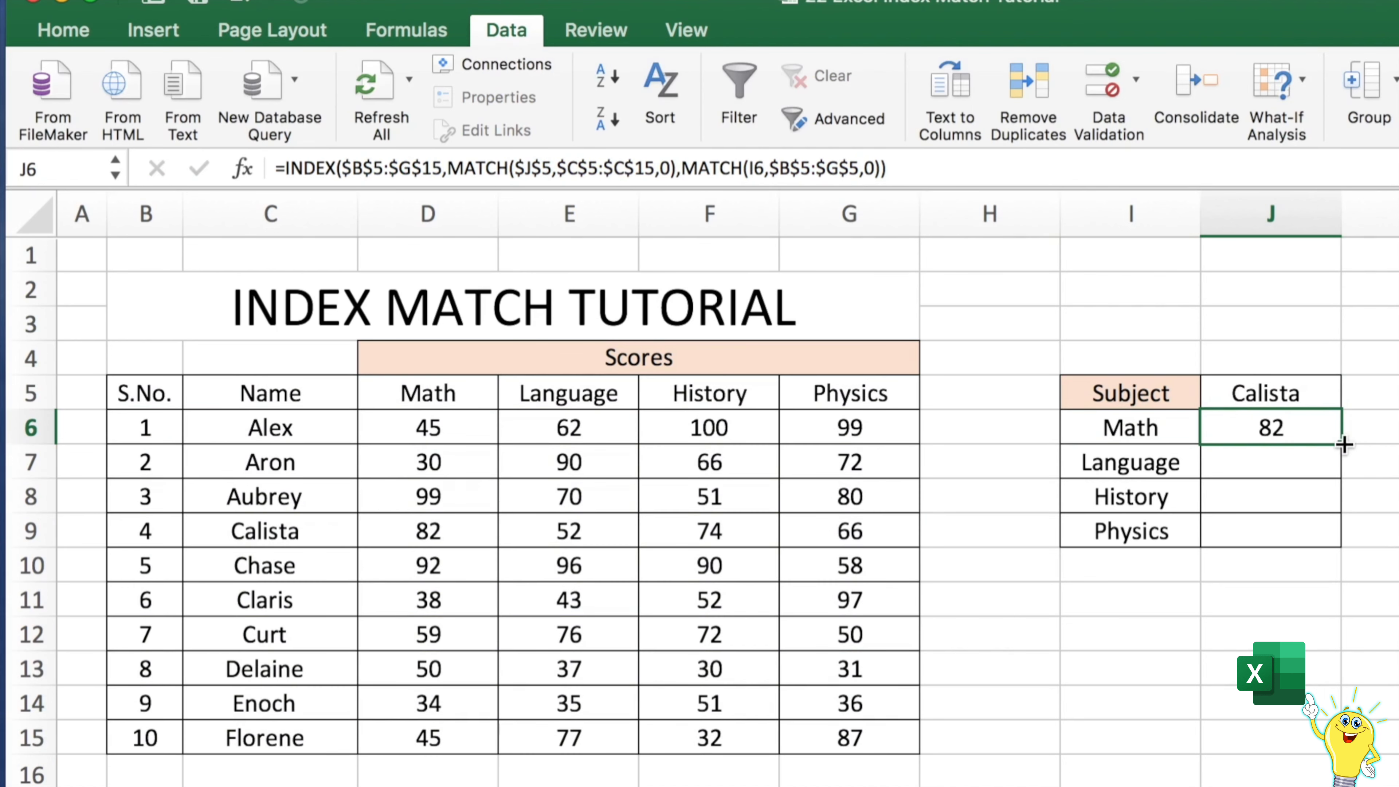
# Fill the J6 formula down through J9 for Language, History and Physics
pyautogui.moveTo(1344, 444); pyautogui.dragTo(1339, 537)
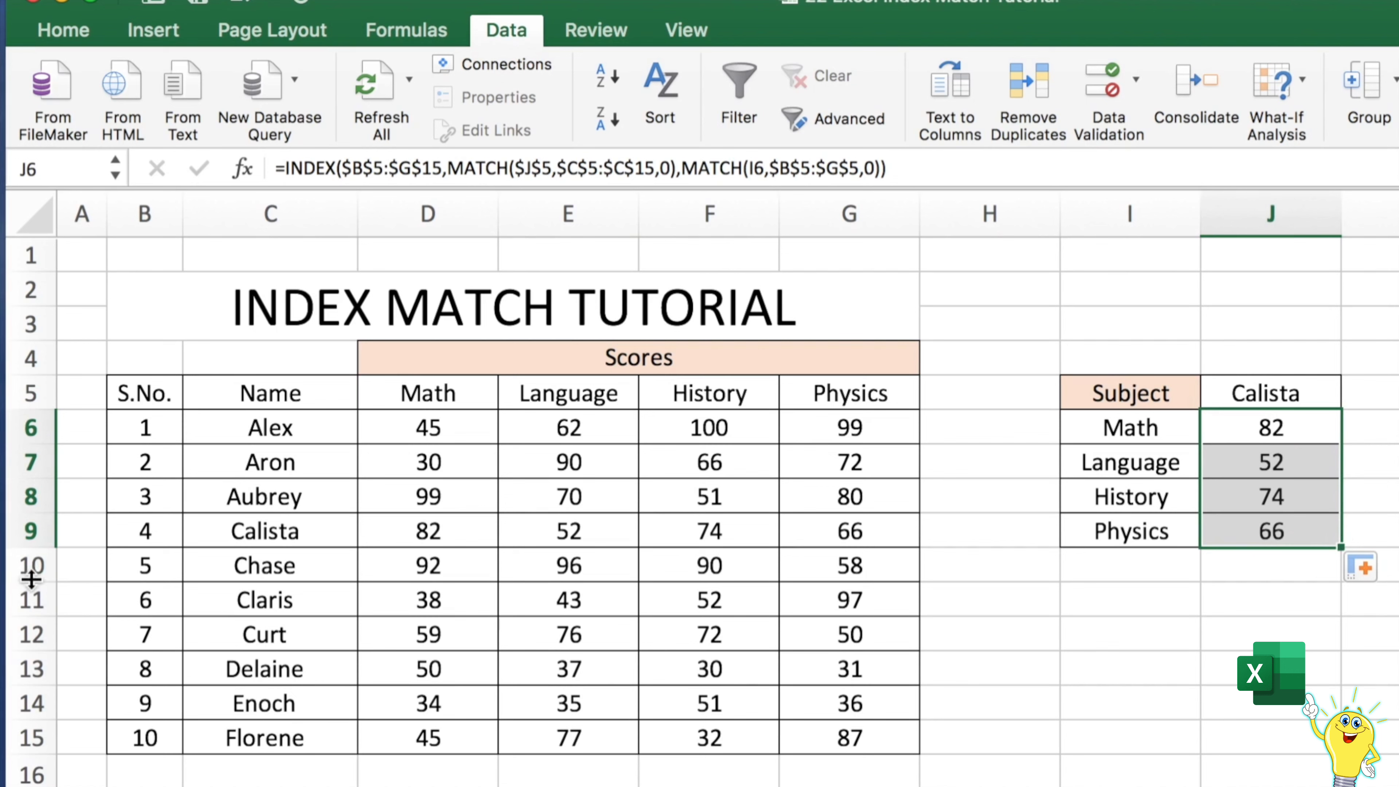
pyautogui.moveTo(149, 531); pyautogui.dragTo(832, 537)
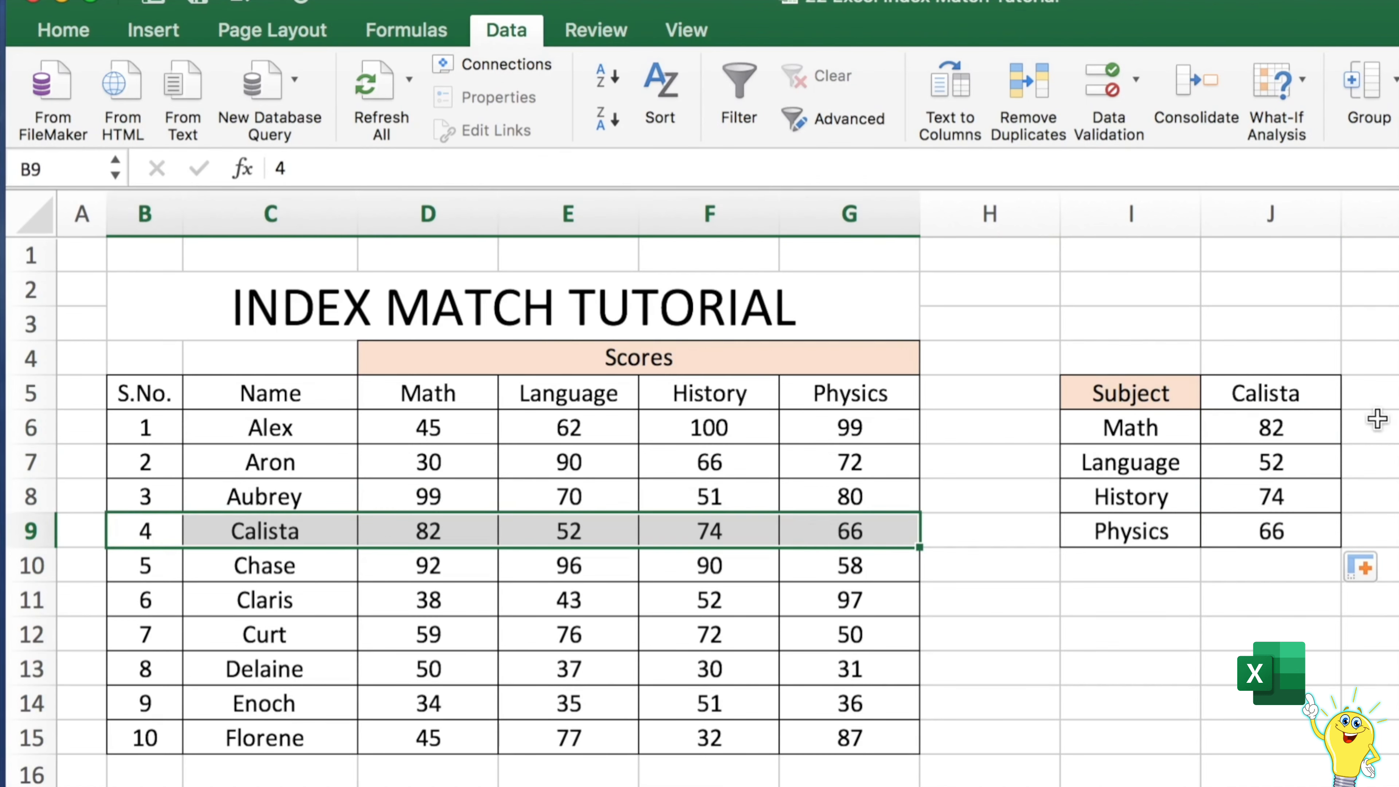
# Choose Aron from the name dropdown in J5
pyautogui.click(1288, 401)
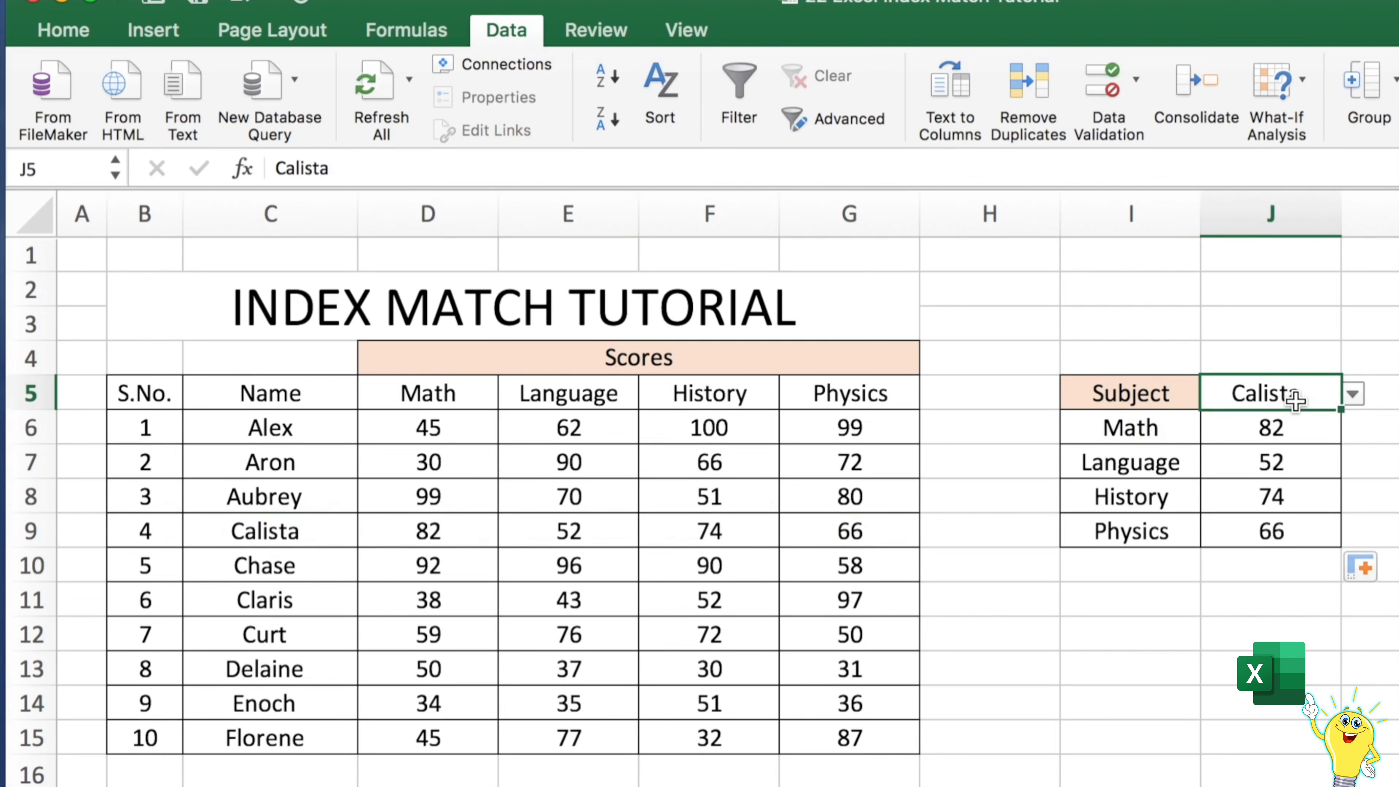
pyautogui.click(1353, 394)
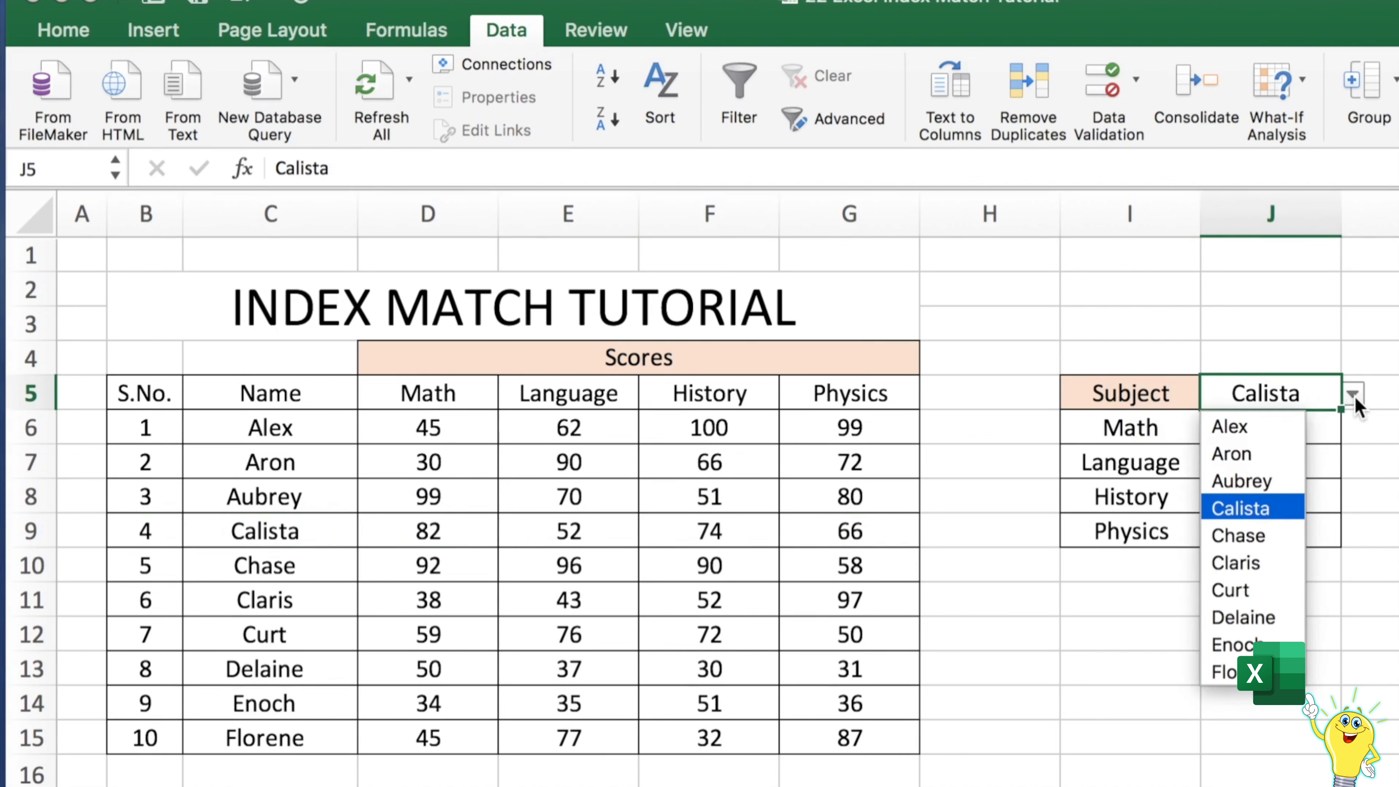
pyautogui.click(1267, 455)
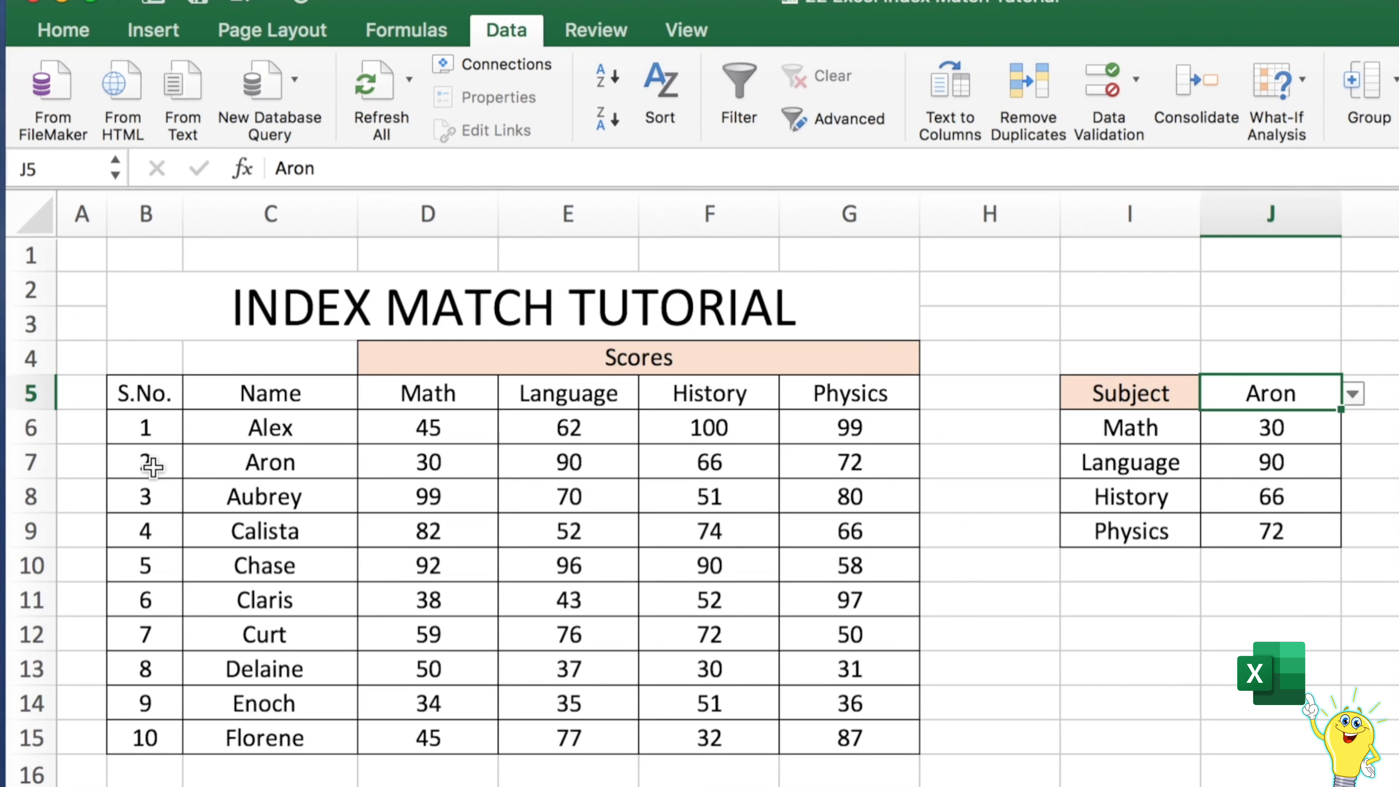
pyautogui.moveTo(148, 465); pyautogui.dragTo(846, 465)
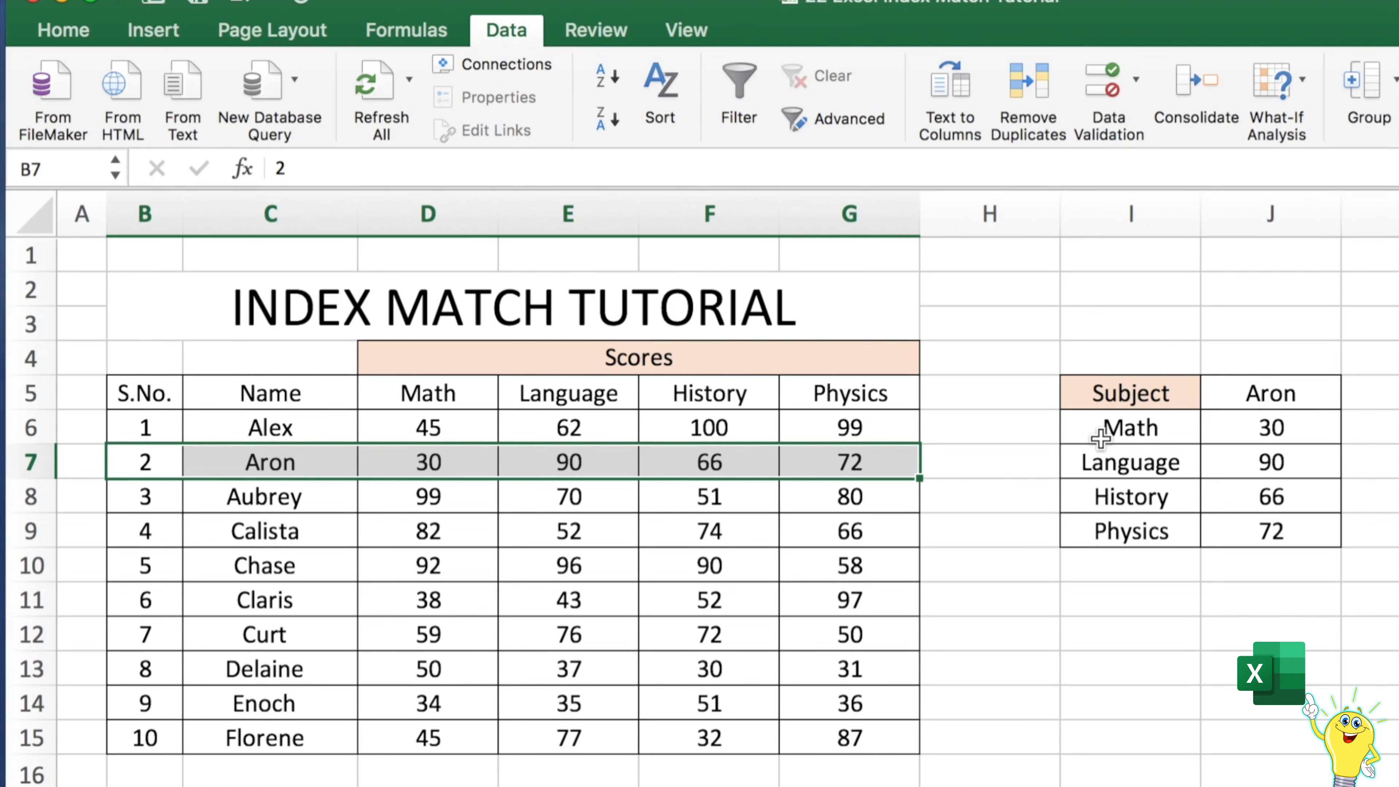
# Swap the subject labels by entering Language in I6 and Math in I7
pyautogui.click(1126, 433)
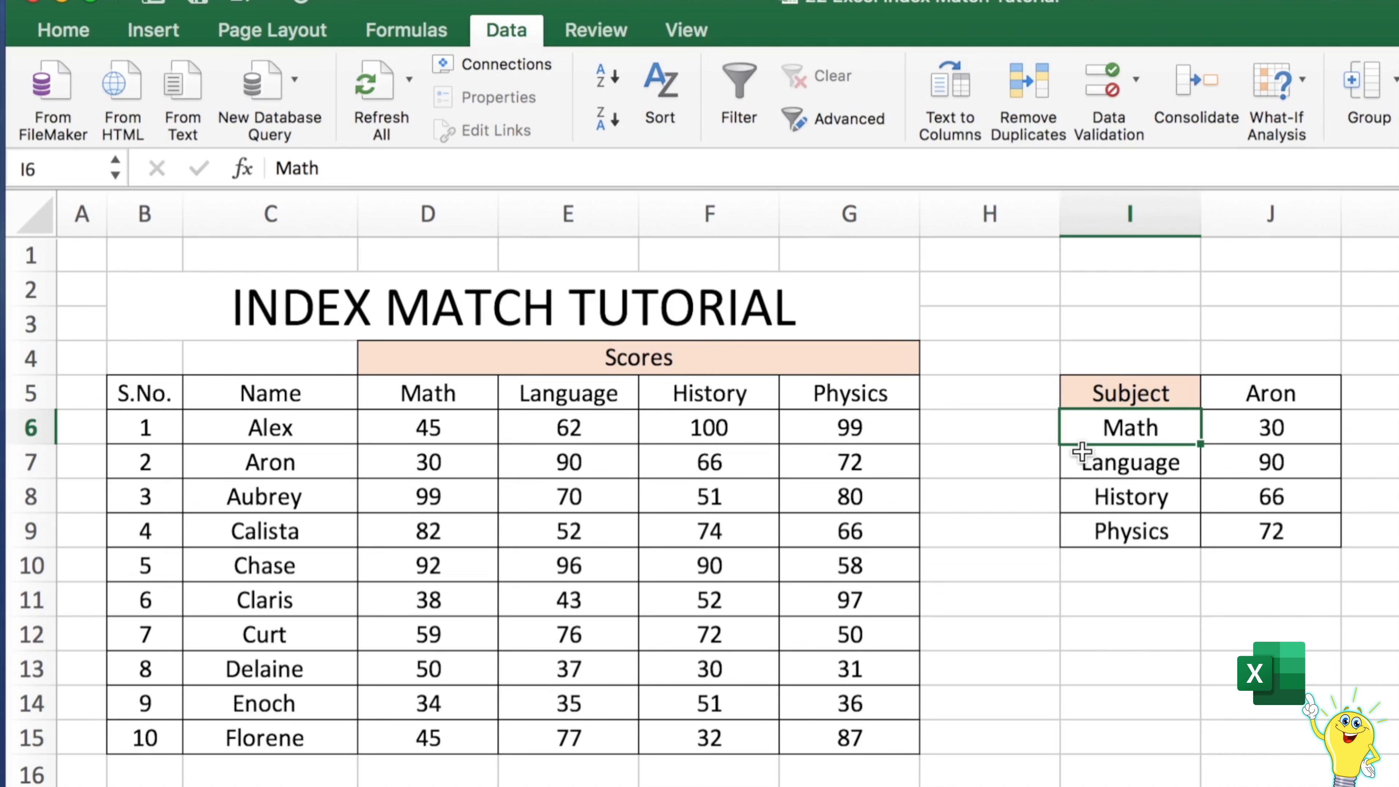
pyautogui.write('Language')
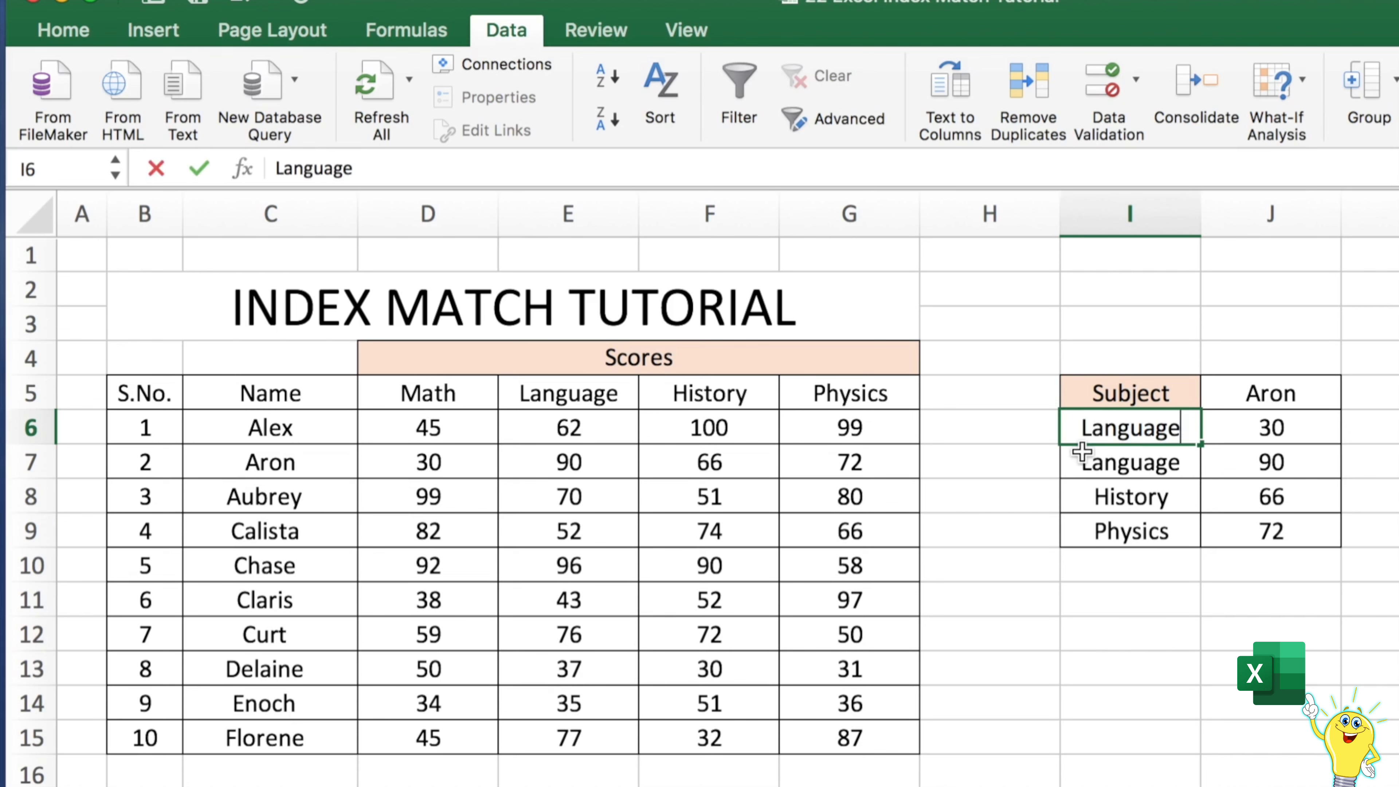
pyautogui.press('Return')
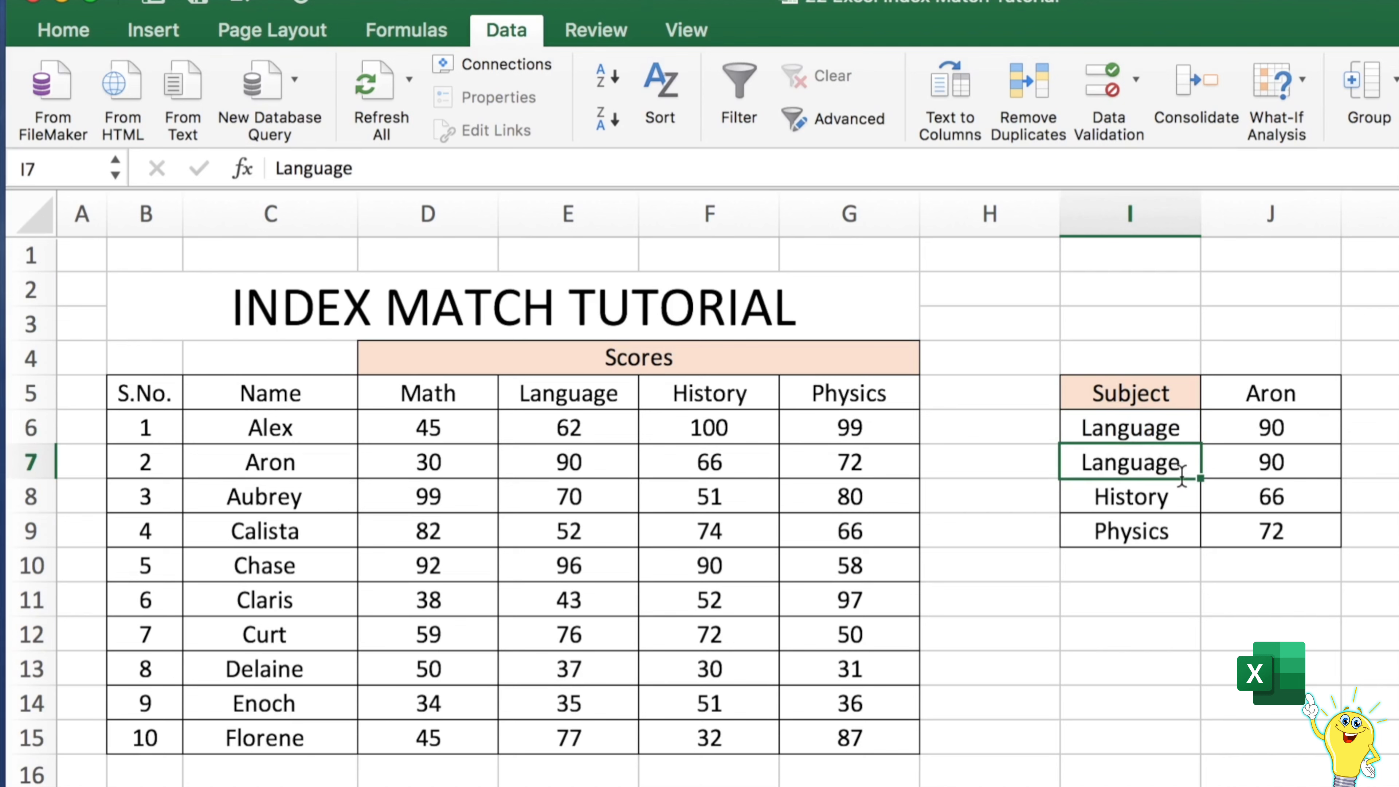
pyautogui.write('Math')
pyautogui.press('Return')
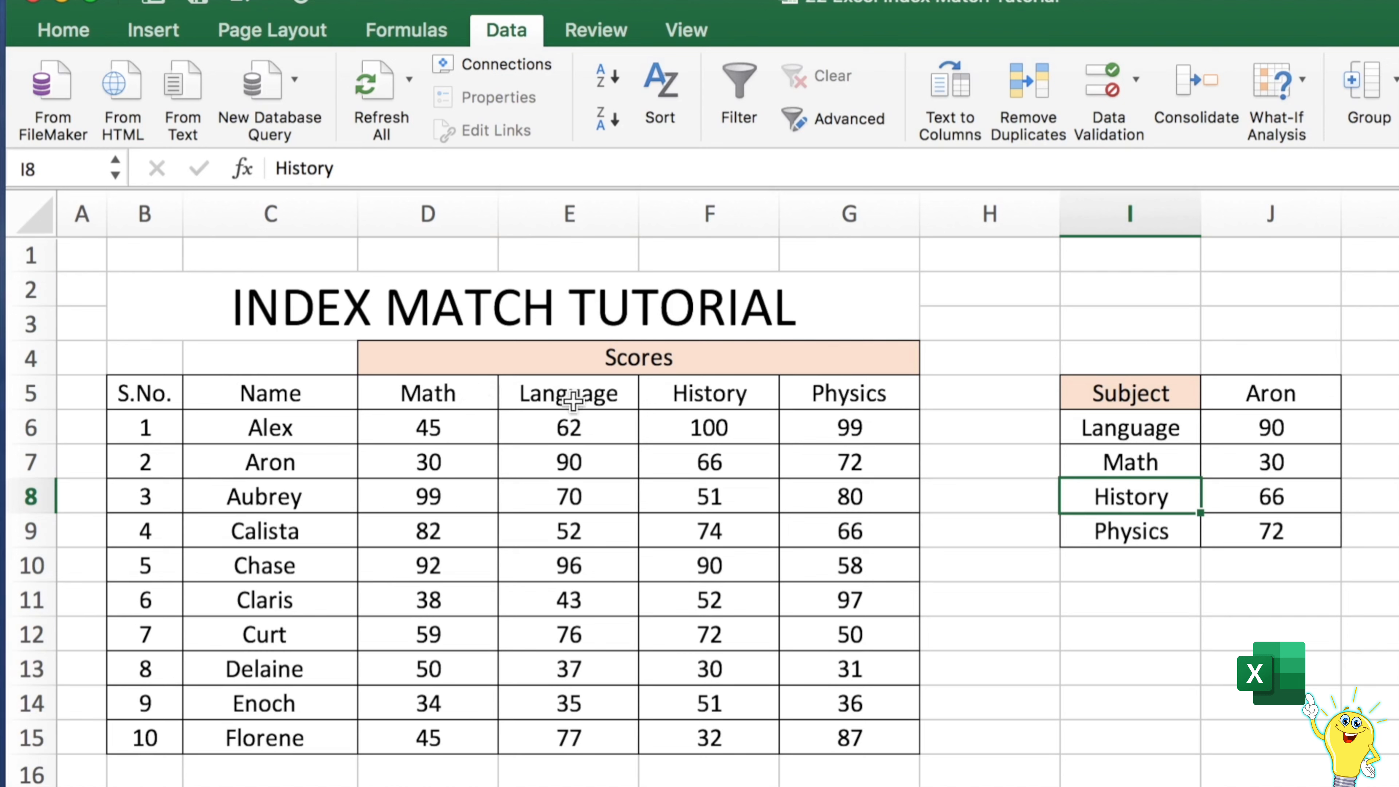
pyautogui.click(1321, 435)
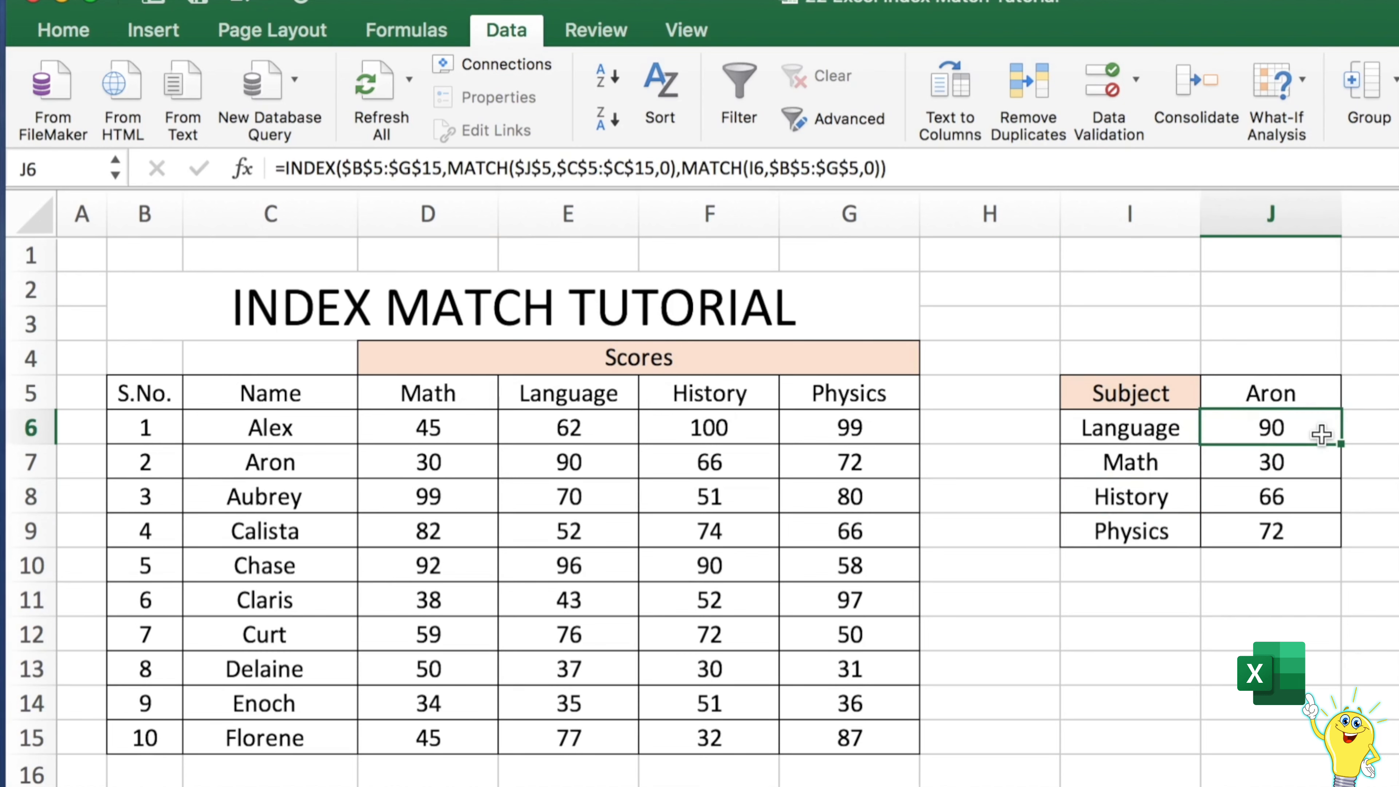